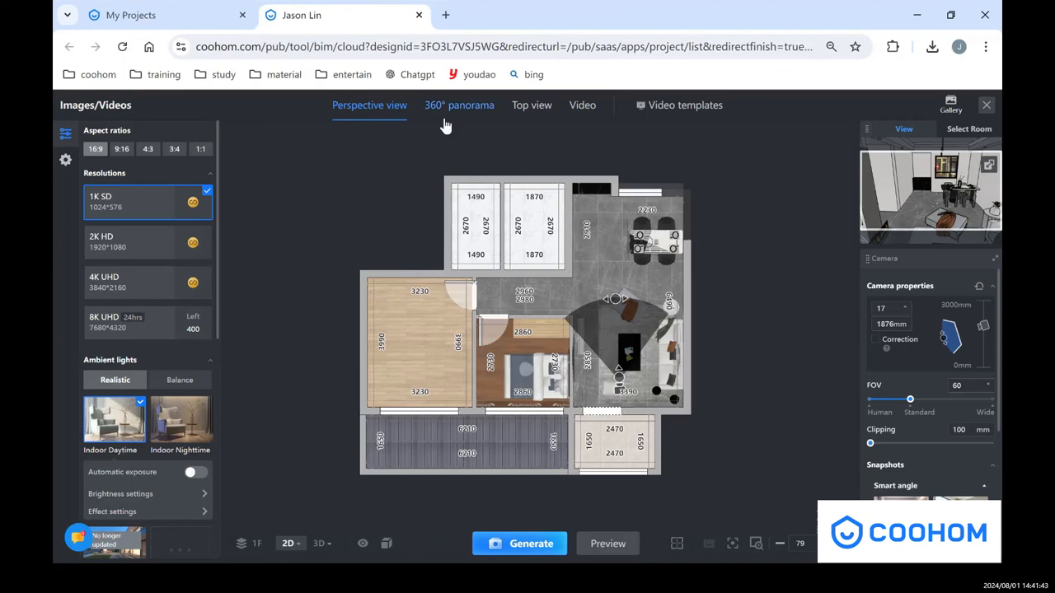
# Look through the 360° panorama and top view render modes, orbiting the apartment in 3D in the top view
pyautogui.click(444, 122)
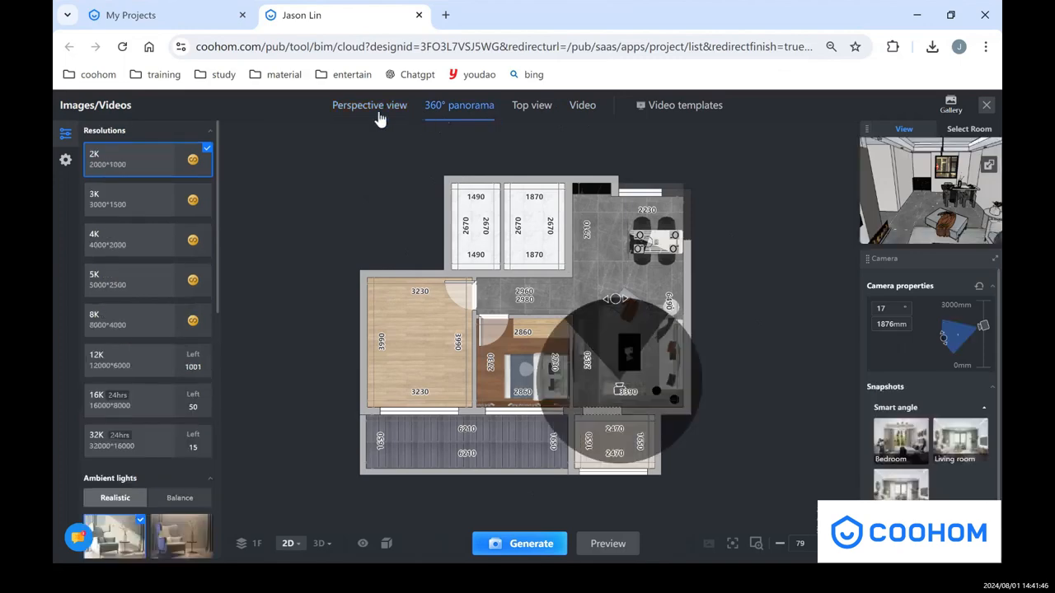
pyautogui.click(530, 109)
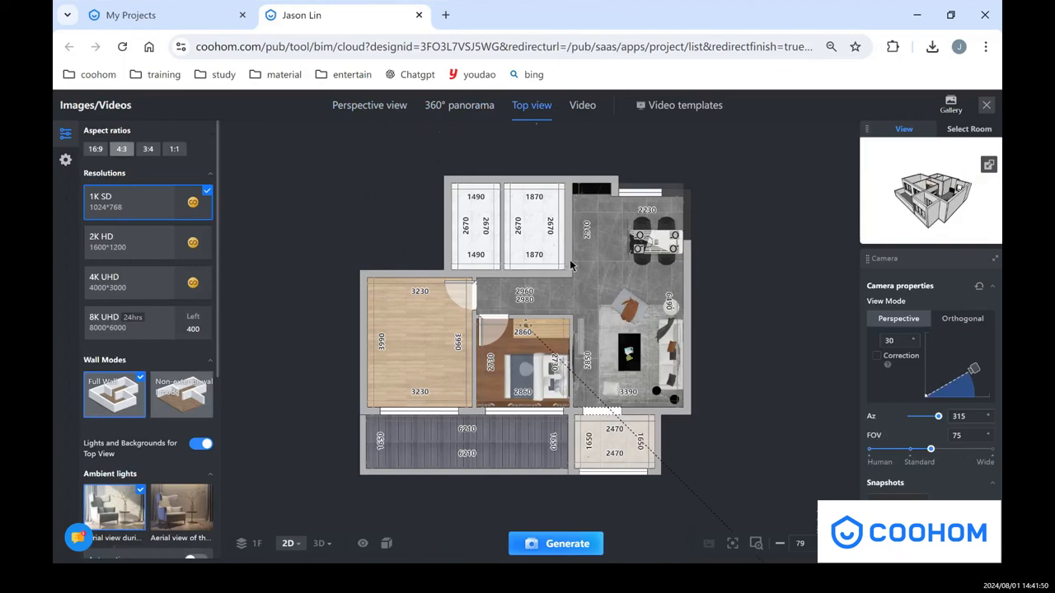
pyautogui.press('3')
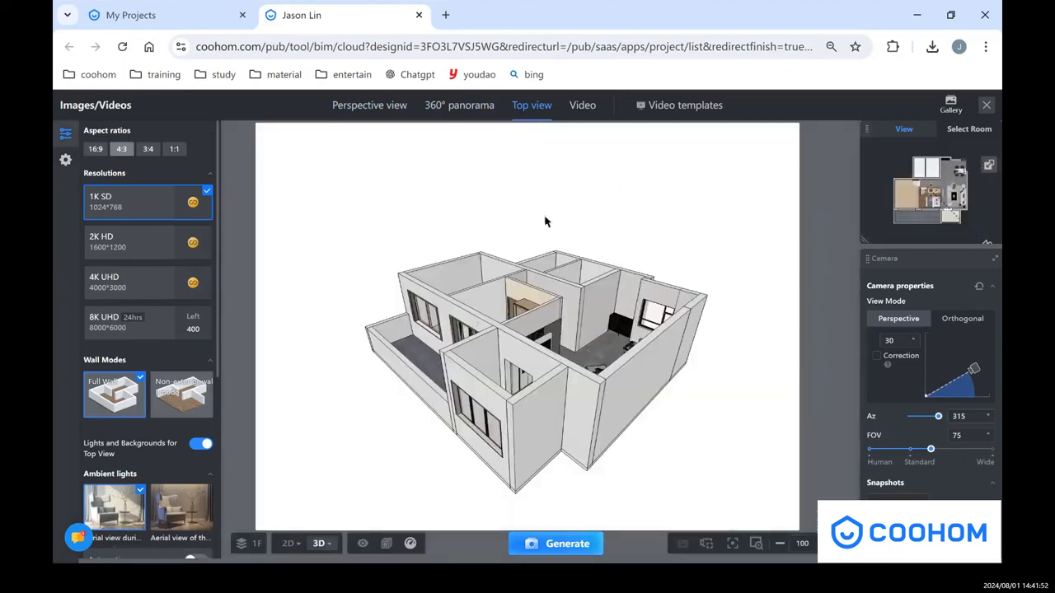
pyautogui.moveTo(544, 221); pyautogui.dragTo(536, 200)
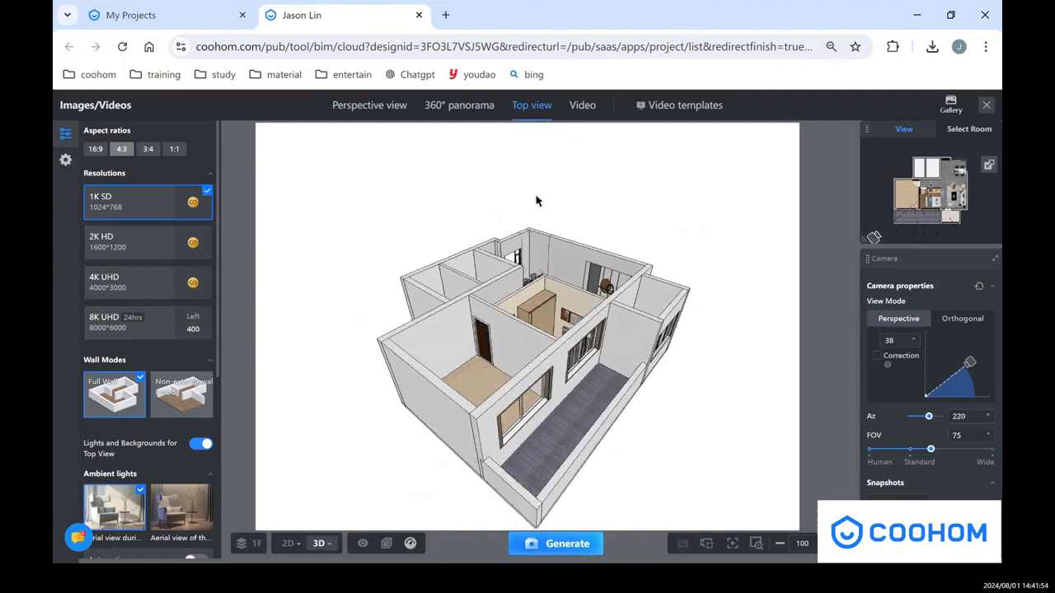
pyautogui.moveTo(610, 222); pyautogui.dragTo(422, 209)
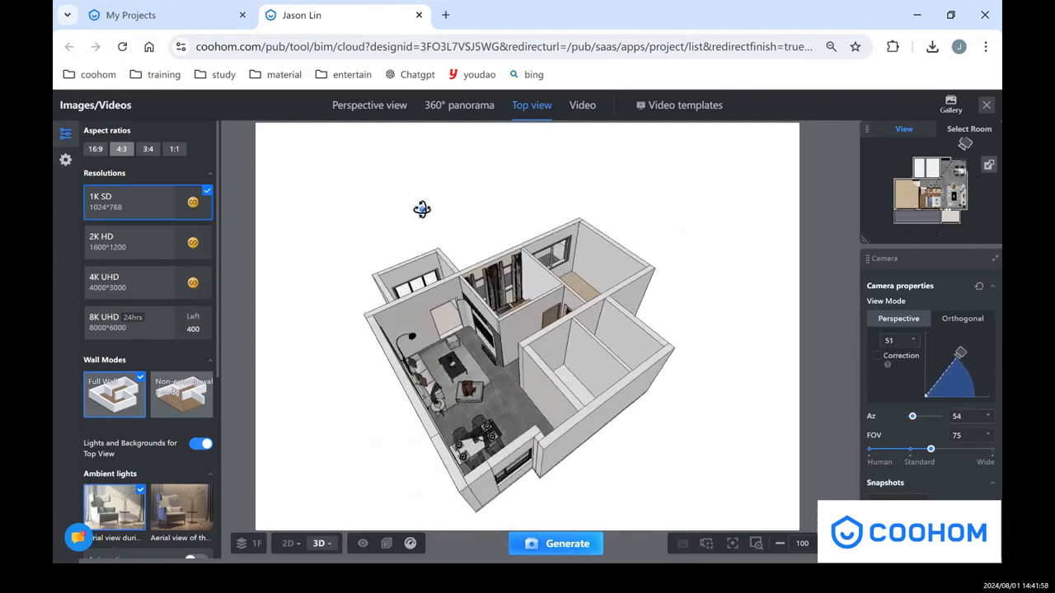
# Look at the video and video template modes and return to the perspective view
pyautogui.click(570, 113)
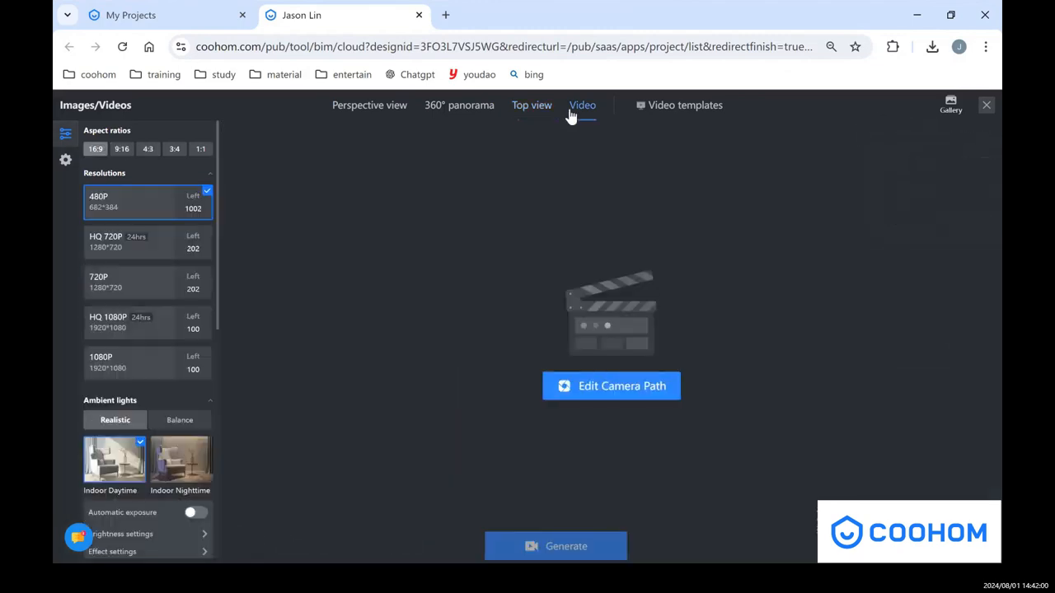
pyautogui.click(651, 109)
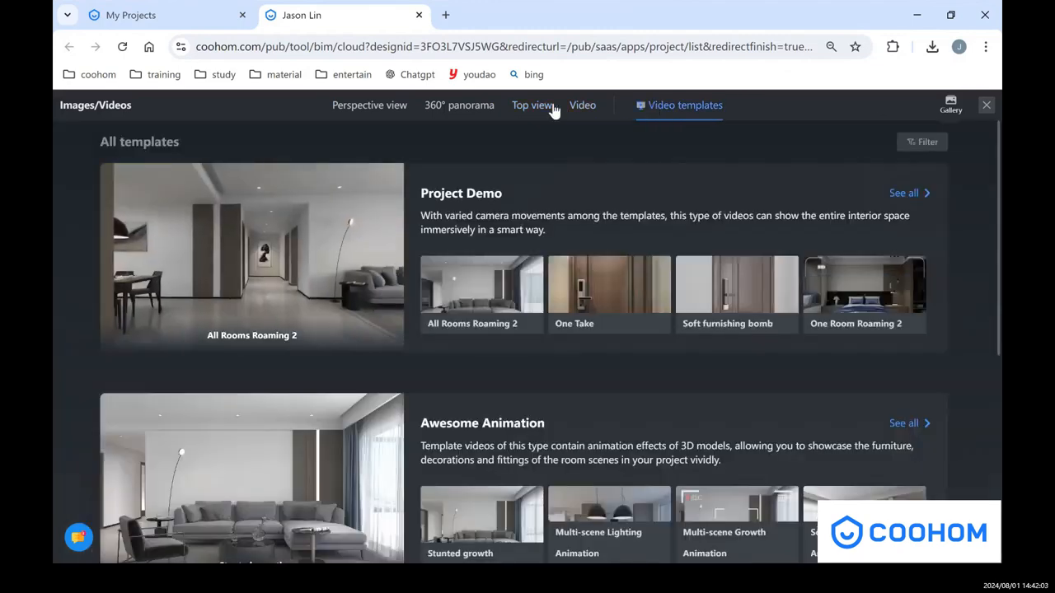
pyautogui.click(396, 110)
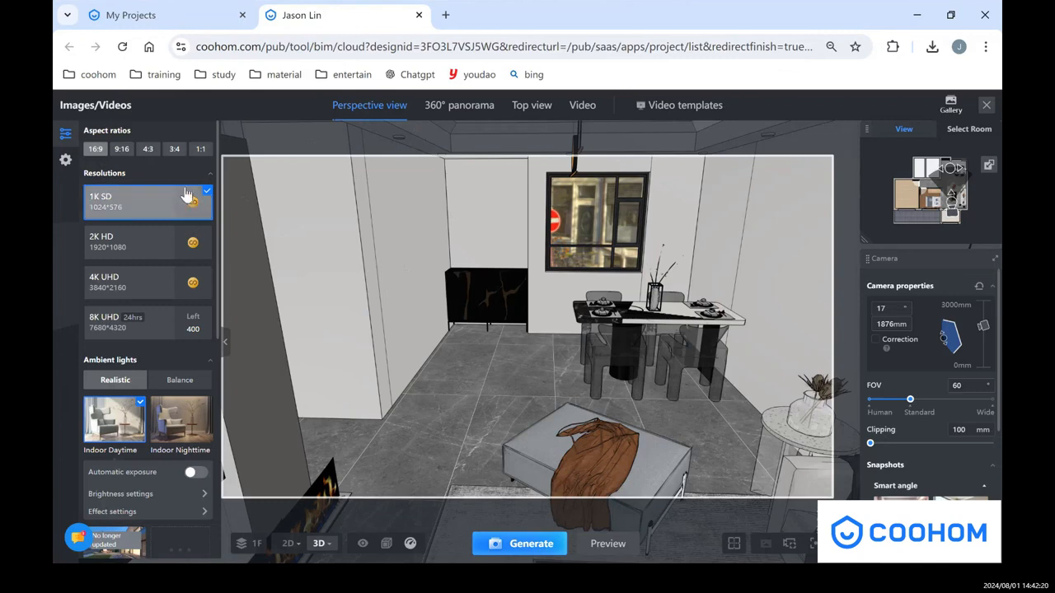
# Try the 9:16, 4:3 and 3:4 aspect ratios and set the render resolution to 4K UHD
pyautogui.click(122, 149)
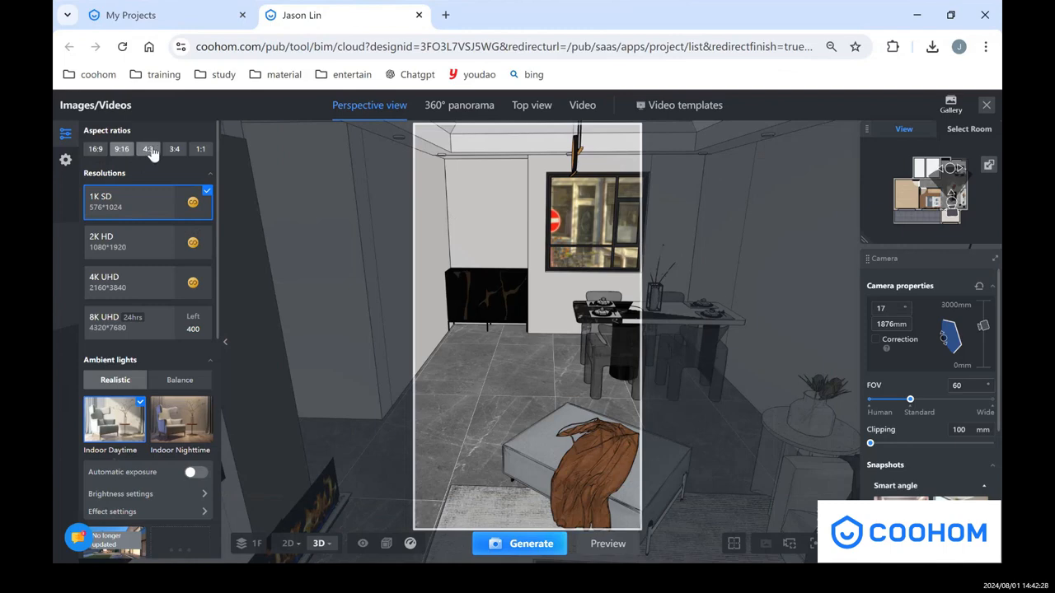
pyautogui.click(149, 151)
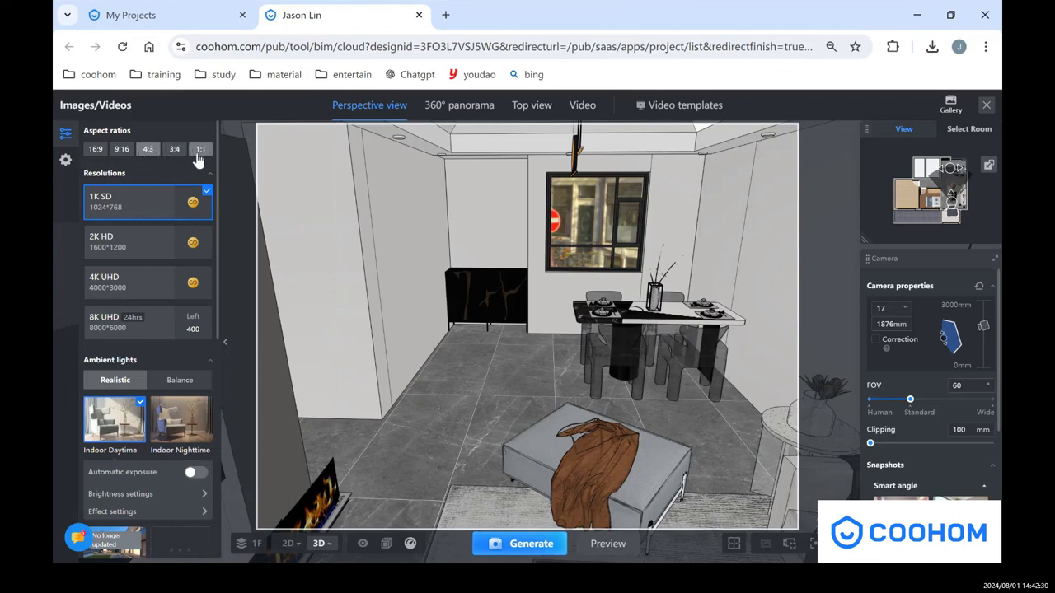
pyautogui.click(175, 151)
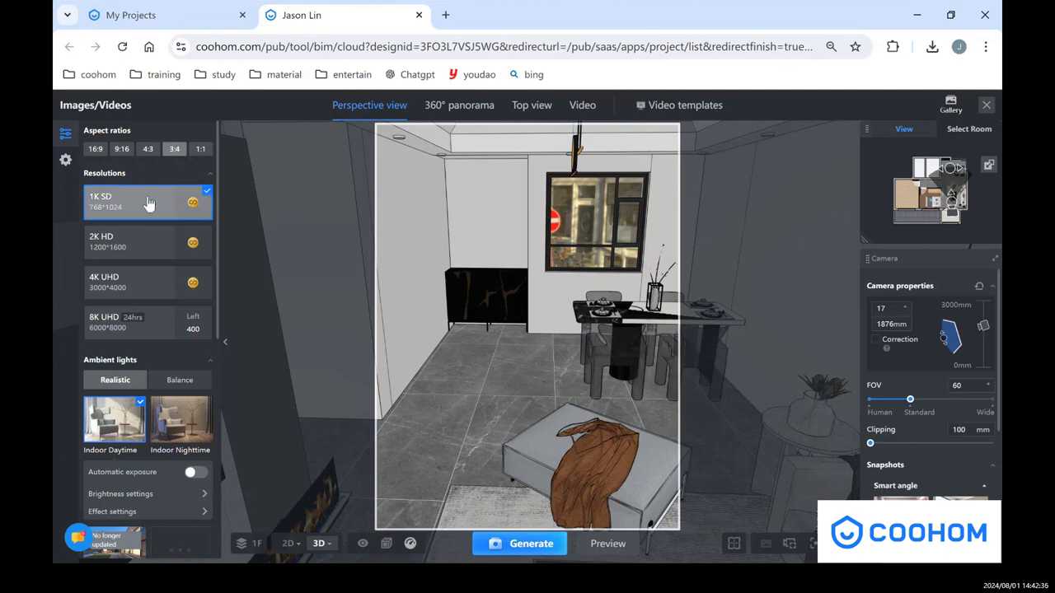
pyautogui.click(141, 239)
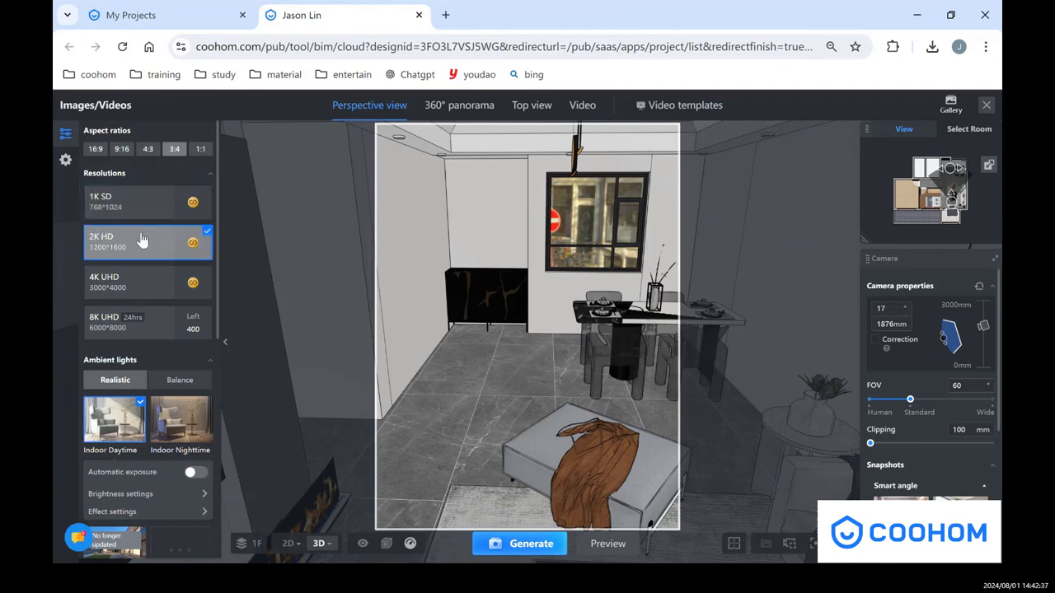
pyautogui.click(145, 281)
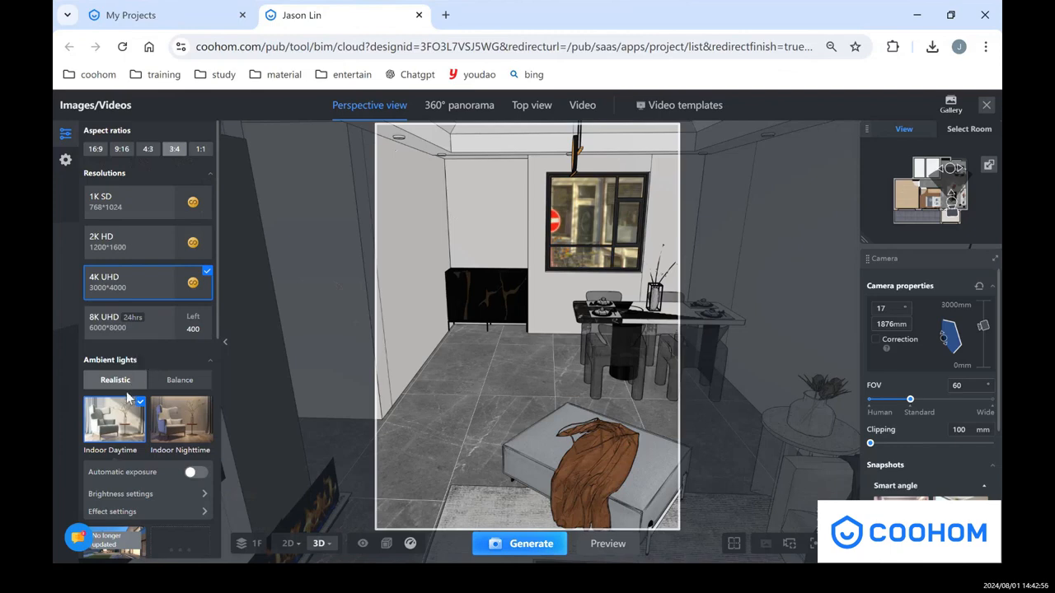
# Examine the ambient light brightness settings and the environment backgrounds in the public library and uploads
pyautogui.scroll(-1, 126, 393)
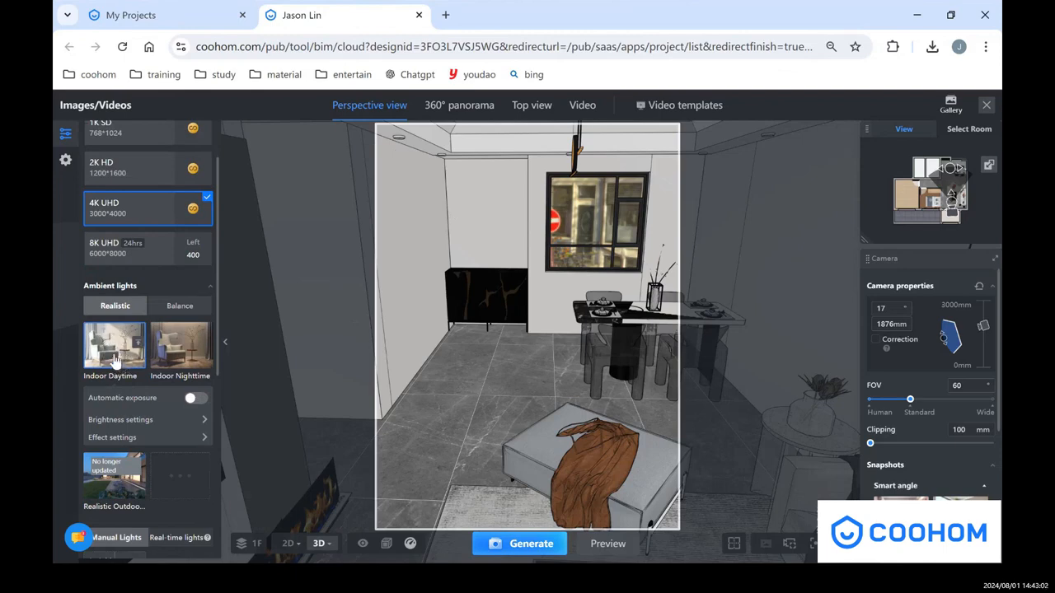
pyautogui.click(201, 422)
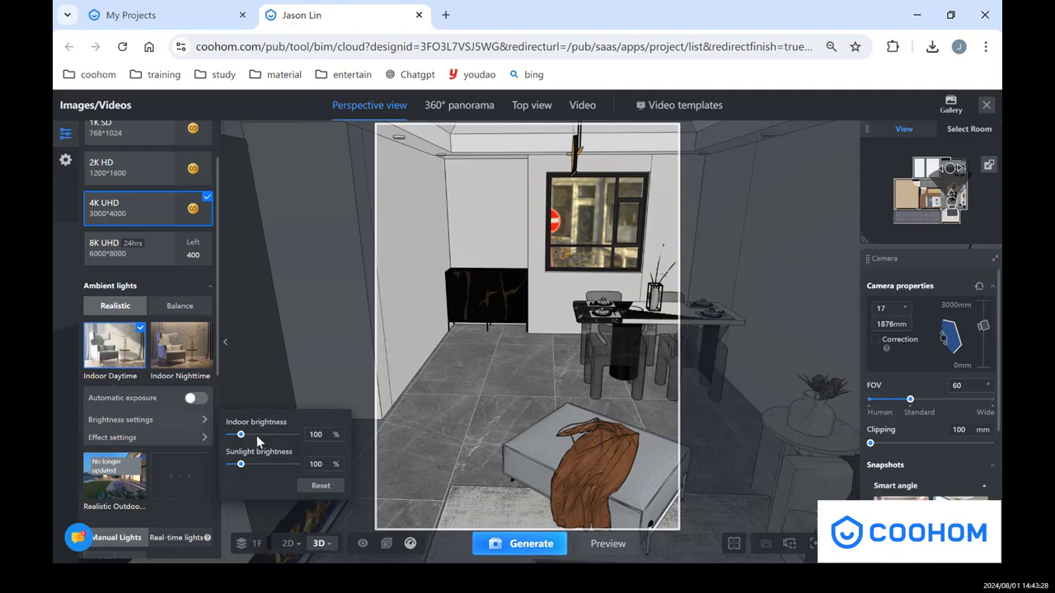
pyautogui.scroll(-1, 175, 457)
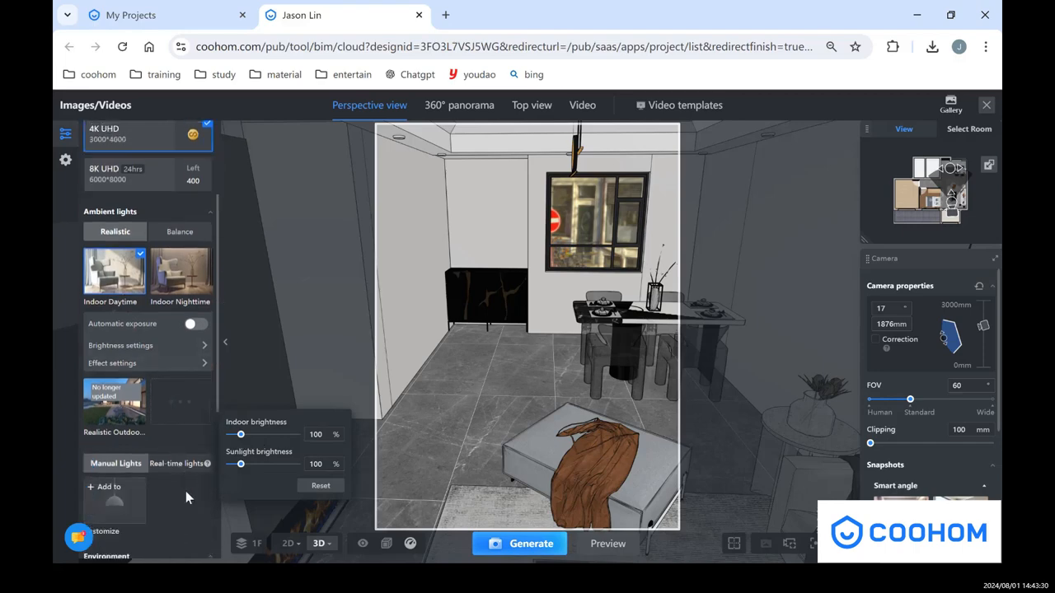
pyautogui.scroll(-1, 188, 485)
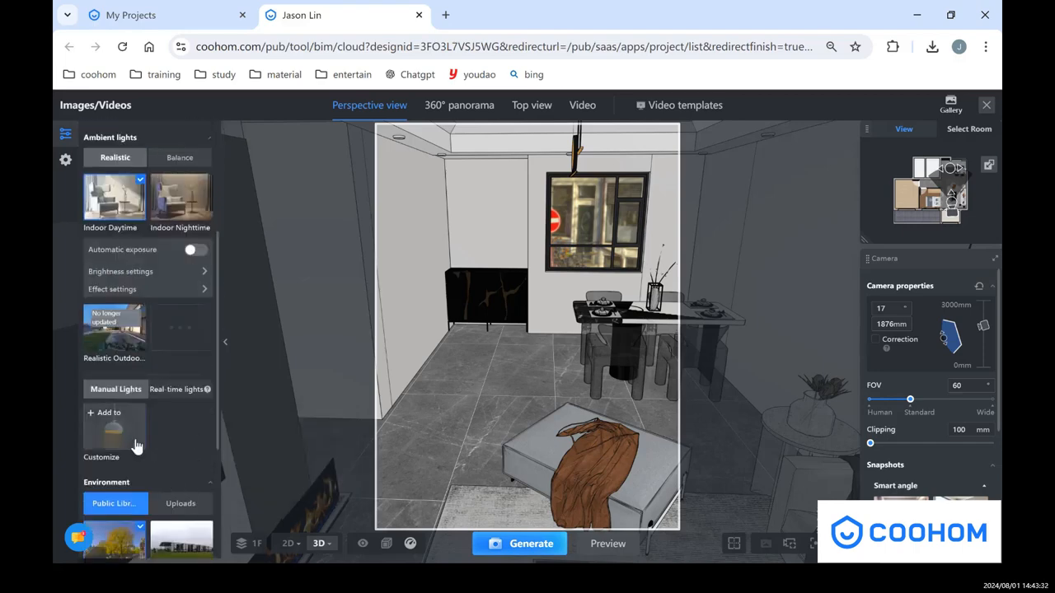
pyautogui.scroll(-1, 136, 446)
pyautogui.moveTo(128, 476)
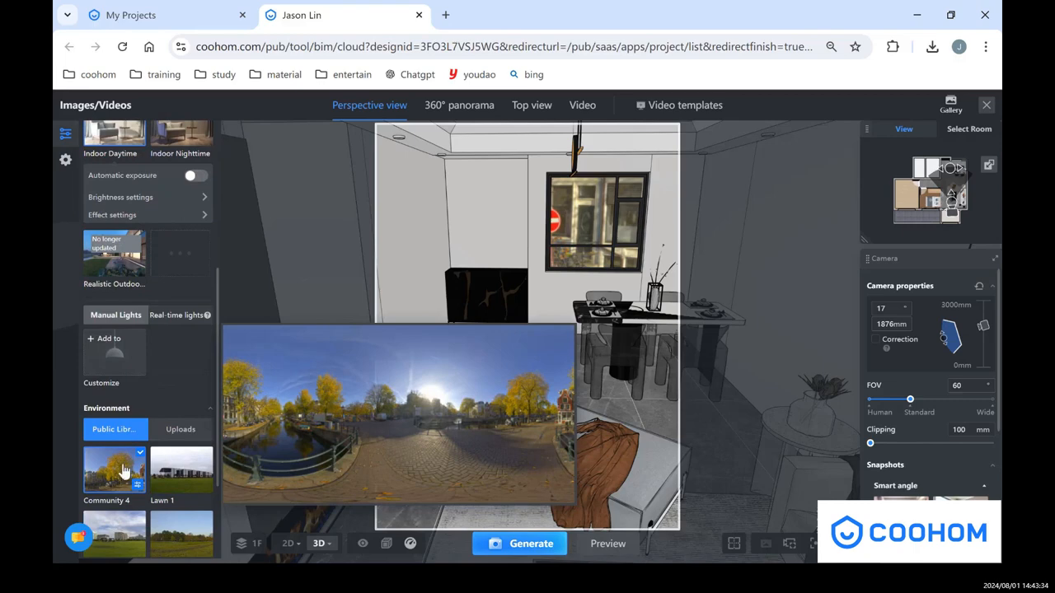
pyautogui.scroll(-2, 122, 470)
pyautogui.moveTo(174, 331)
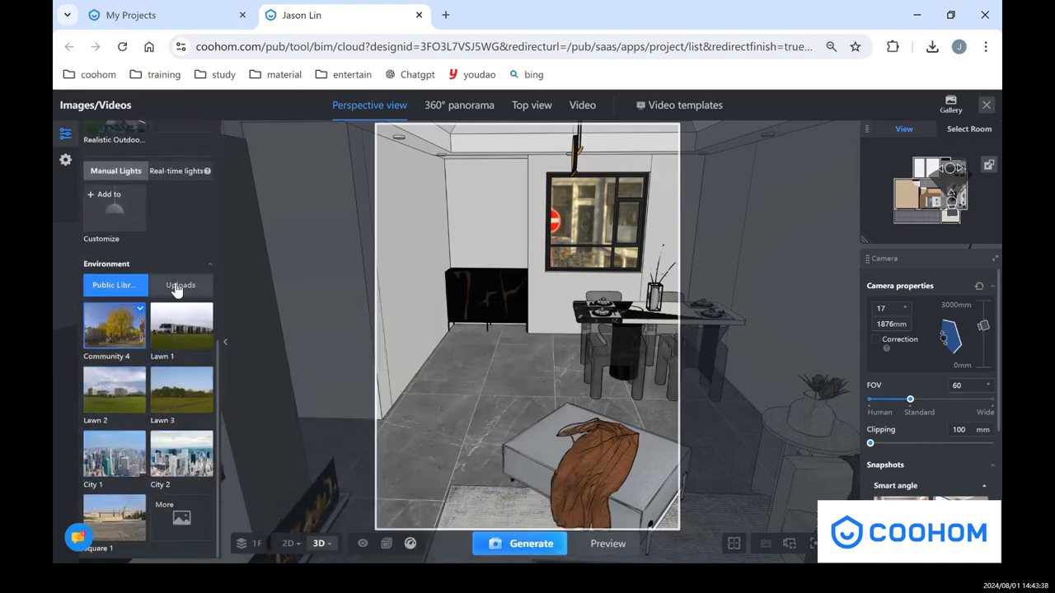
pyautogui.click(175, 289)
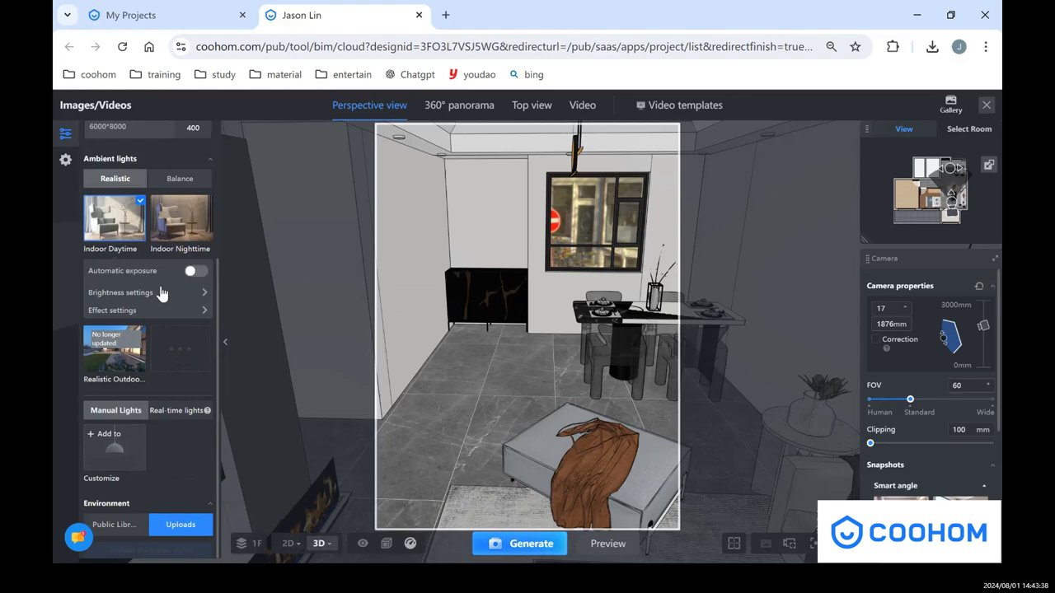
pyautogui.click(134, 525)
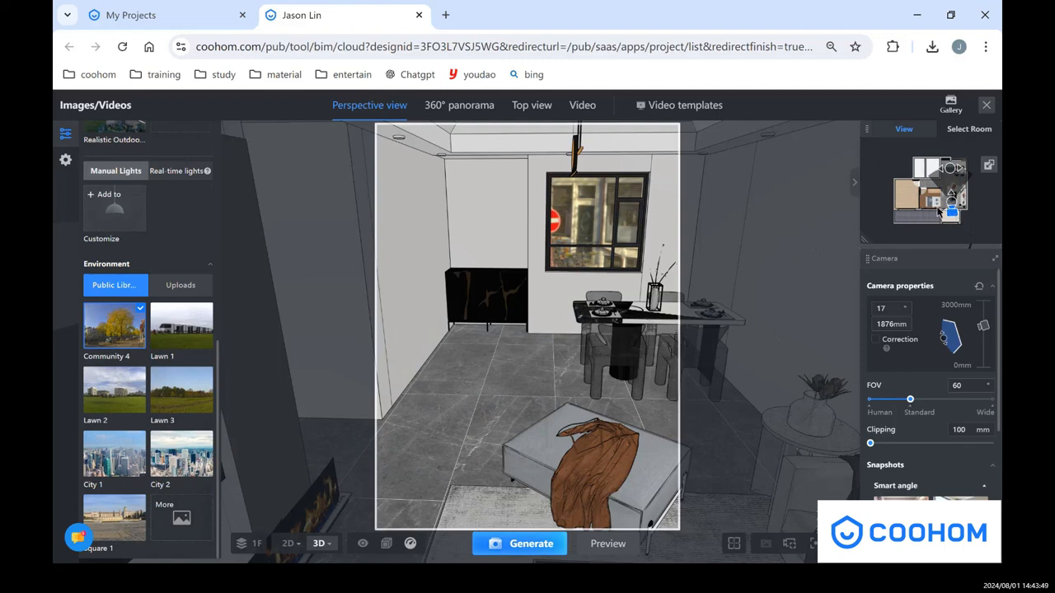
# Try room selection with the living room and bedroom, display all rooms again, and return to the plan view of the camera
pyautogui.click(957, 129)
pyautogui.click(956, 204)
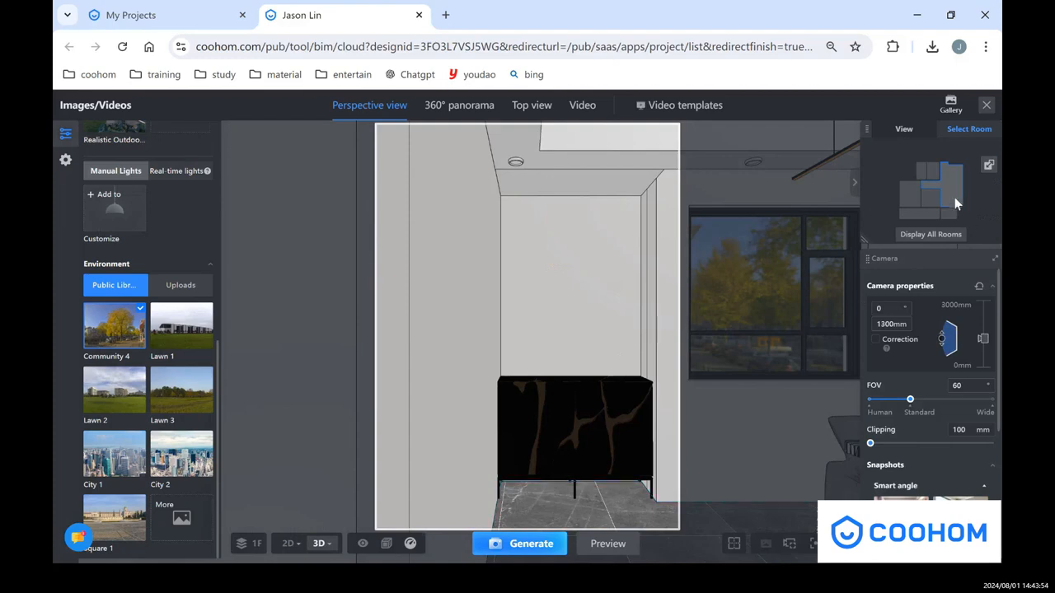
pyautogui.click(951, 235)
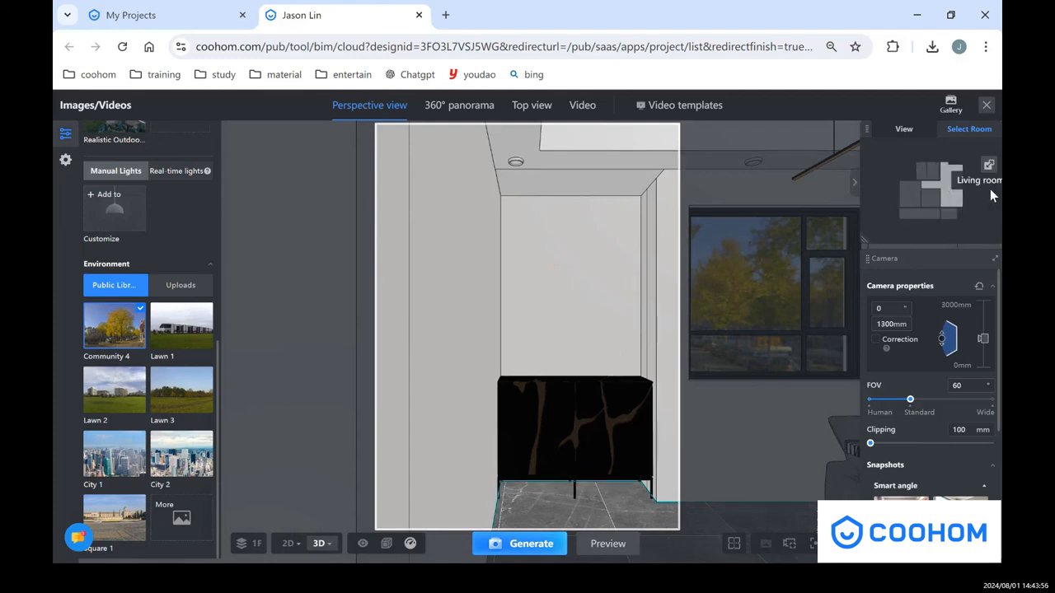
pyautogui.click(933, 204)
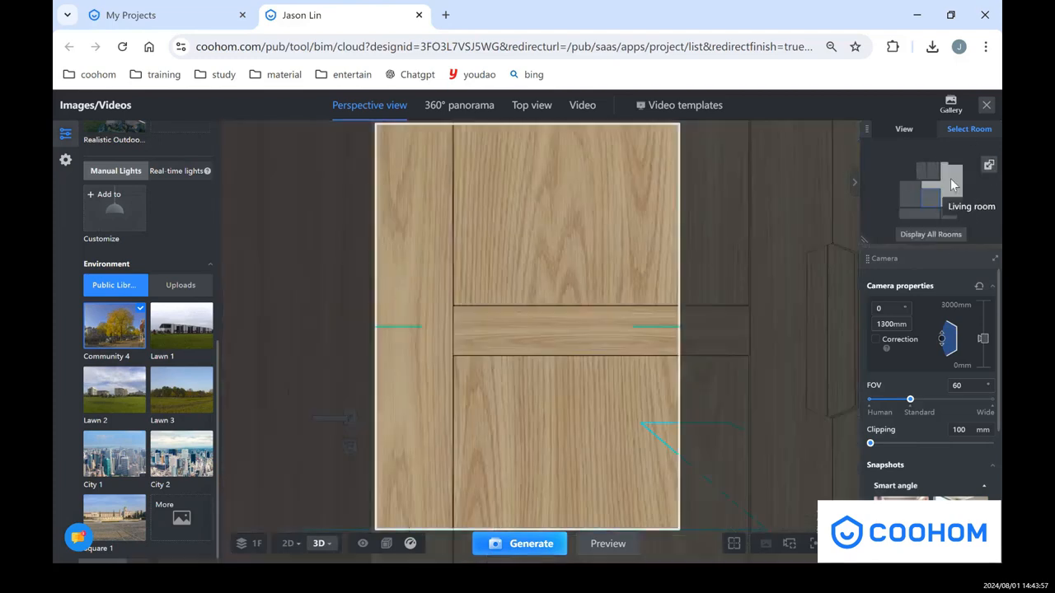
pyautogui.click(946, 233)
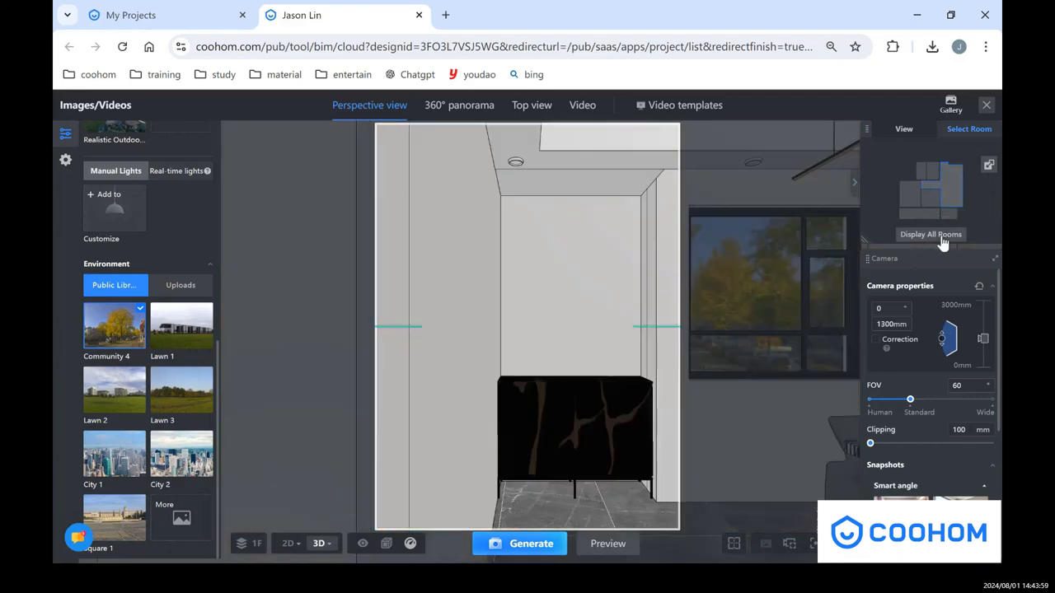
pyautogui.click(903, 129)
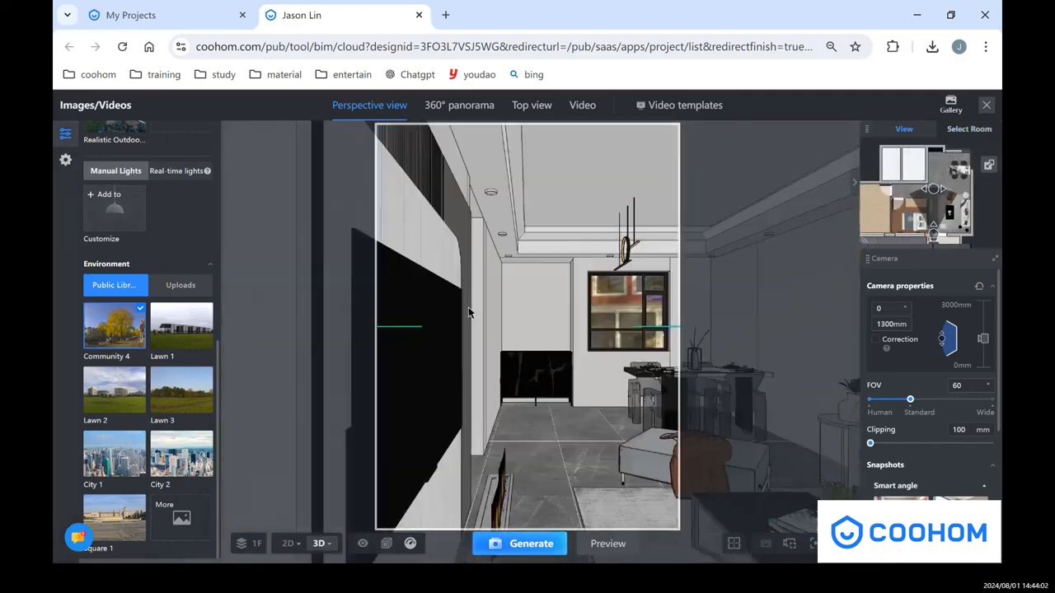
# Set the aspect ratio to 16:9 and the camera's FOV to 61
pyautogui.scroll(10, 166, 205)
pyautogui.click(95, 150)
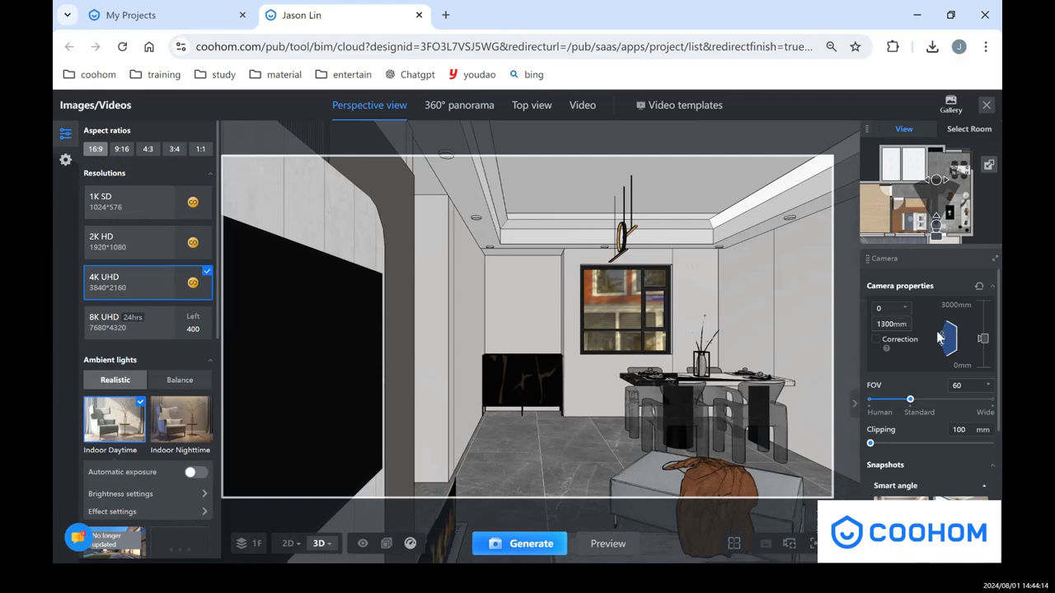
pyautogui.moveTo(944, 340)
pyautogui.mouseDown()
pyautogui.moveTo(944, 327)
pyautogui.moveTo(945, 340)
pyautogui.mouseUp()
pyautogui.moveTo(910, 402)
pyautogui.mouseDown()
pyautogui.moveTo(872, 401)
pyautogui.moveTo(928, 403)
pyautogui.moveTo(913, 418)
pyautogui.mouseUp()
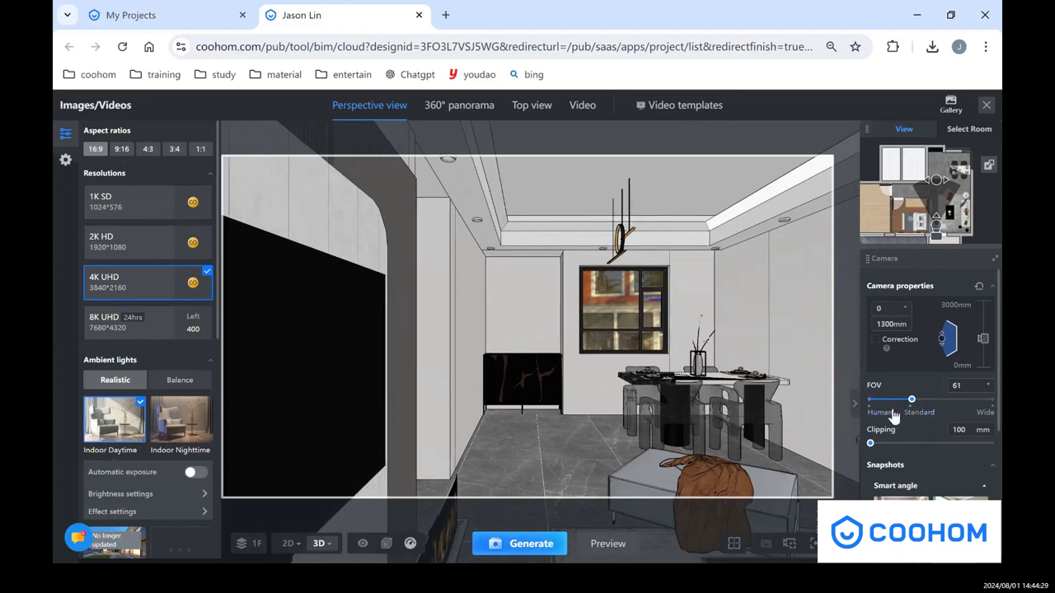
# Reposition the camera outside the living room to face the TV wall and set its clipping distance to 1396 mm
pyautogui.press('d')
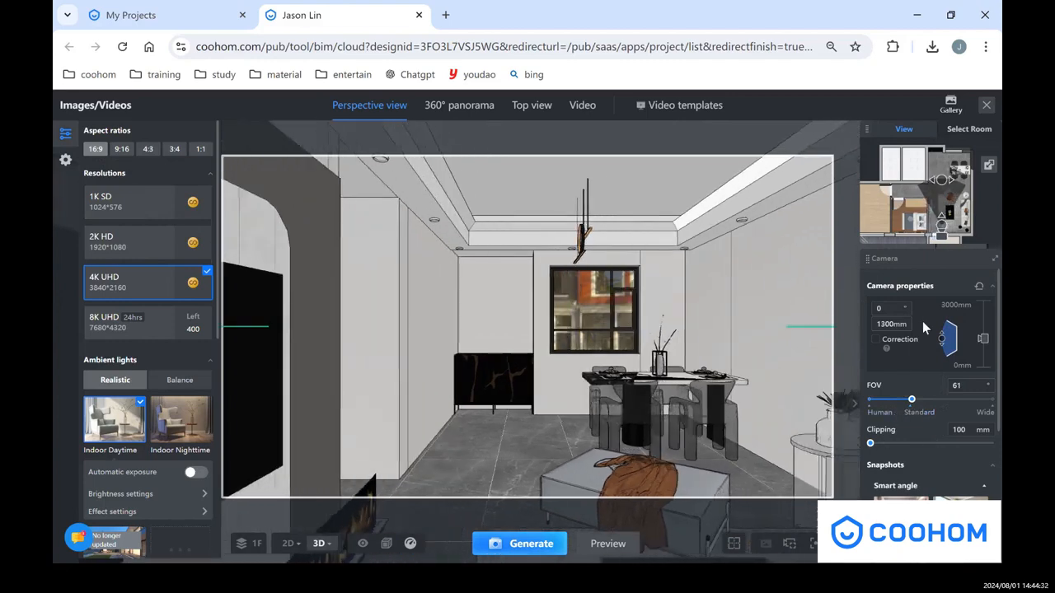
pyautogui.moveTo(940, 216)
pyautogui.mouseDown()
pyautogui.moveTo(944, 240)
pyautogui.moveTo(964, 235)
pyautogui.moveTo(974, 173)
pyautogui.moveTo(948, 192)
pyautogui.moveTo(938, 233)
pyautogui.moveTo(937, 222)
pyautogui.mouseUp()
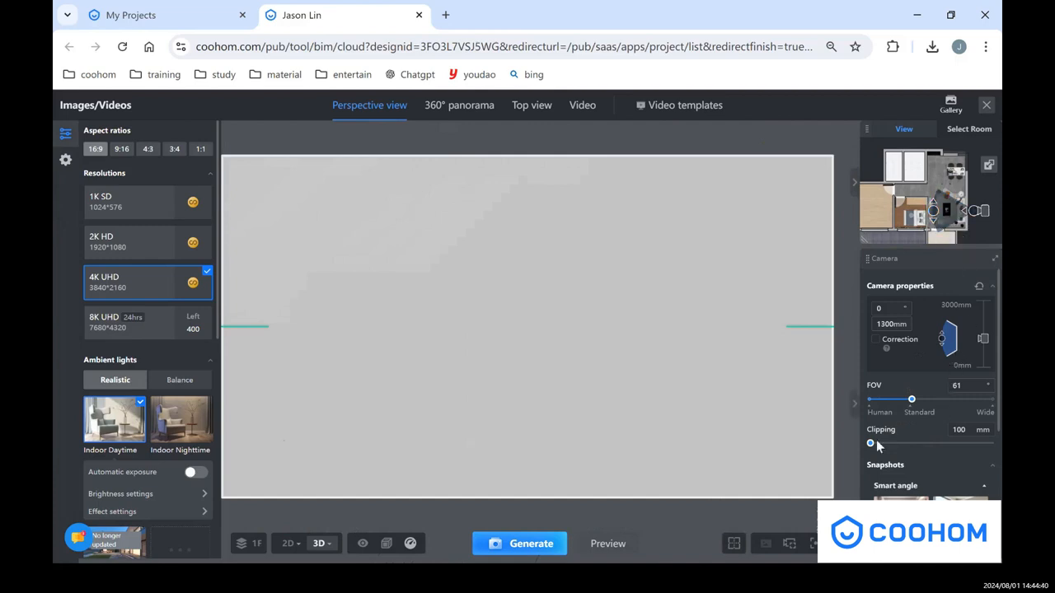
pyautogui.moveTo(871, 444); pyautogui.dragTo(888, 446)
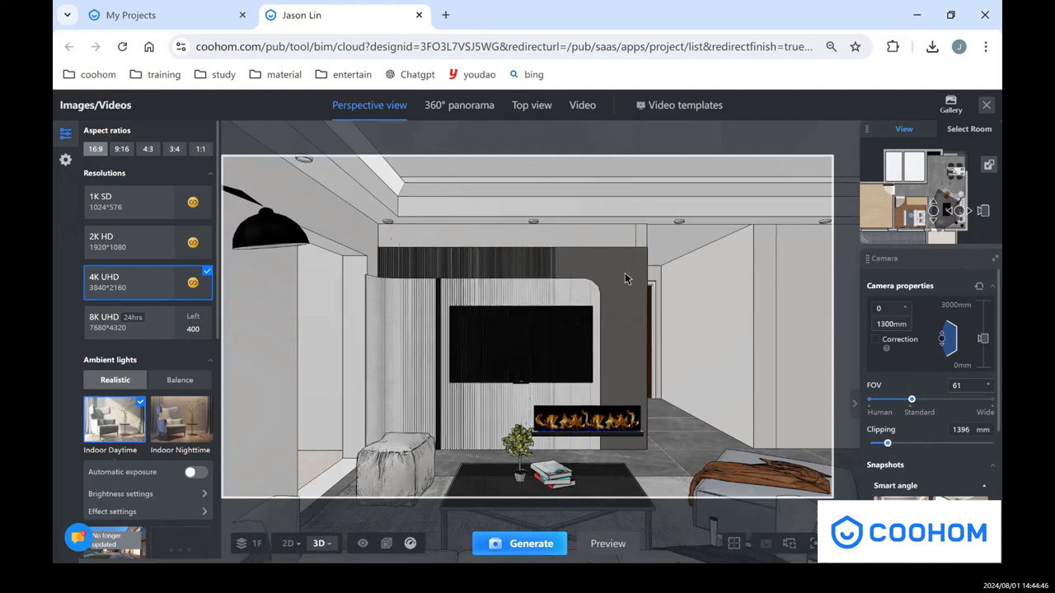
# Try the two bedroom smart angles and apply the first living room smart angle to the camera
pyautogui.scroll(-1, 905, 437)
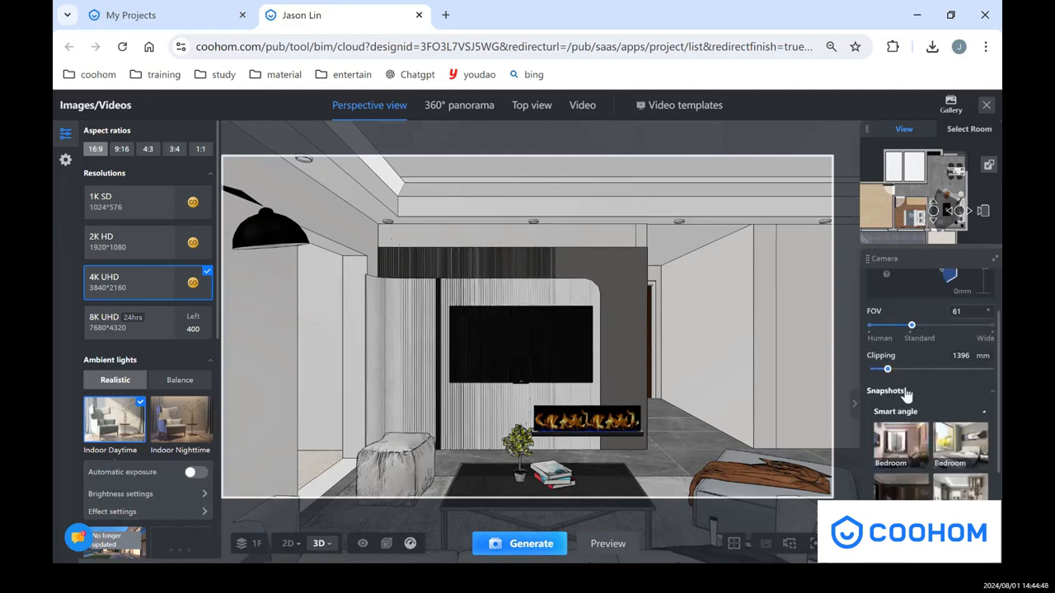
pyautogui.scroll(-1, 909, 389)
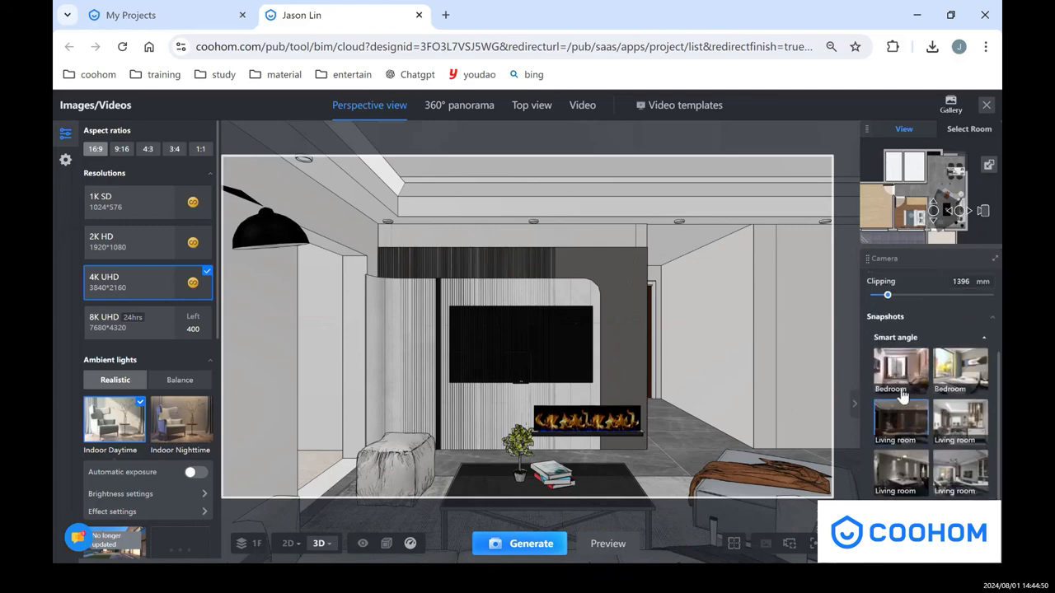
pyautogui.click(917, 383)
pyautogui.click(960, 383)
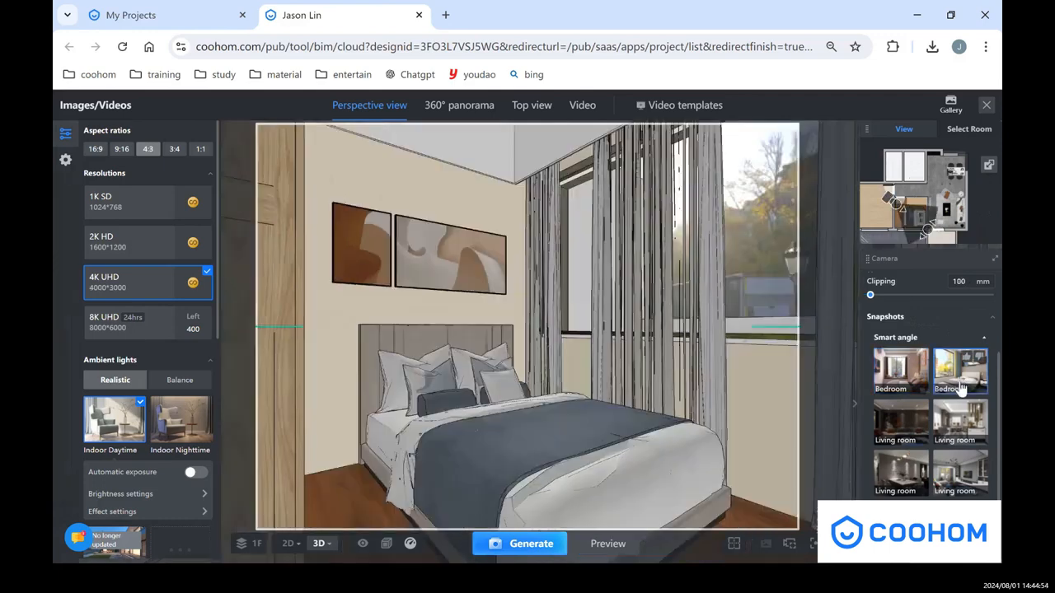
pyautogui.click(905, 429)
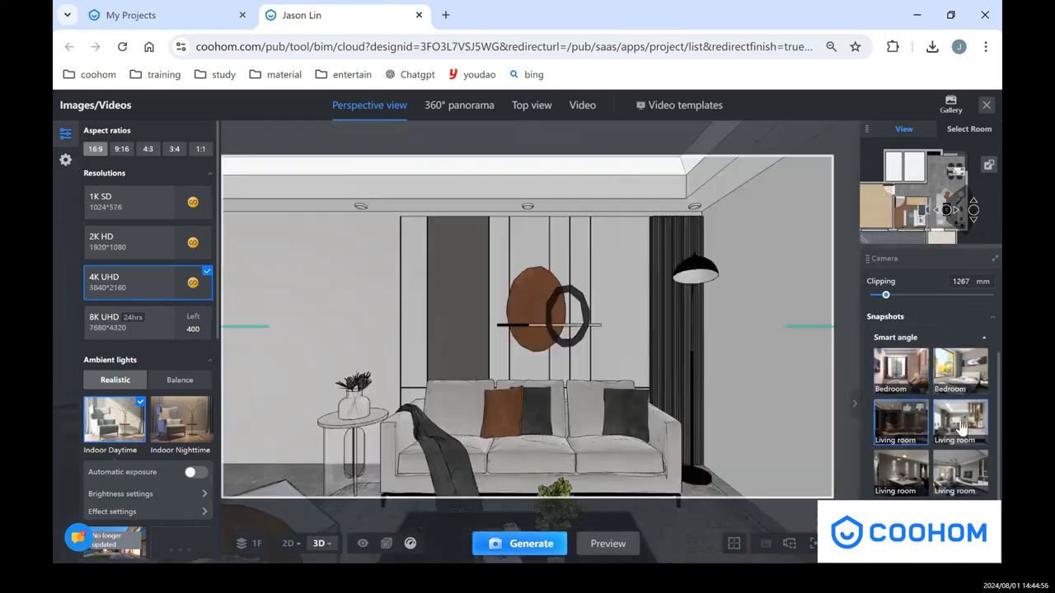
# Try the remaining living room smart angles on the camera, including the one facing the dining table's end
pyautogui.click(960, 422)
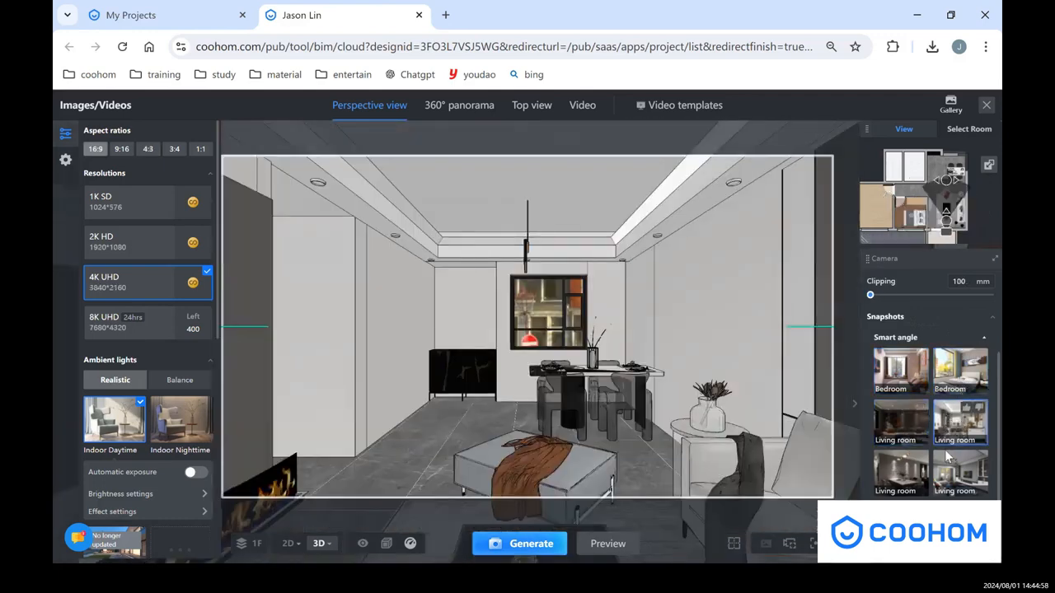
pyautogui.click(901, 474)
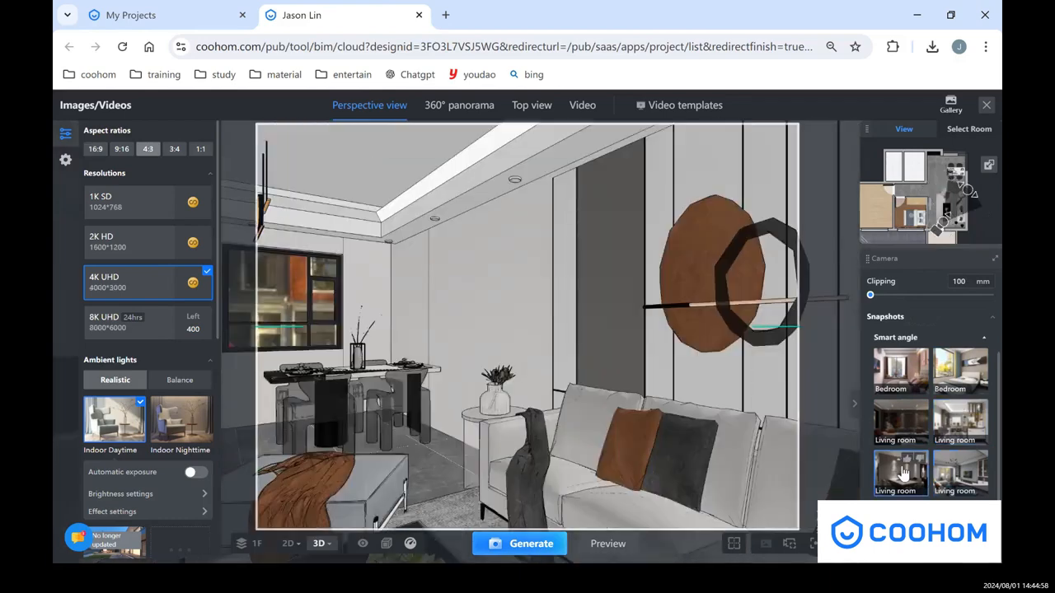
pyautogui.click(956, 478)
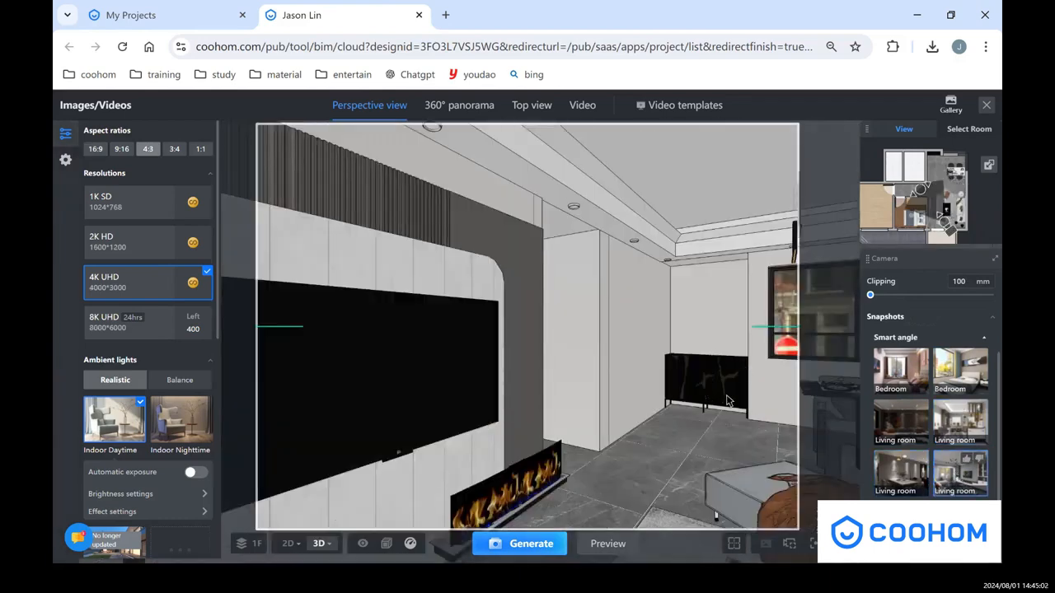
pyautogui.scroll(-3, 931, 412)
pyautogui.click(911, 466)
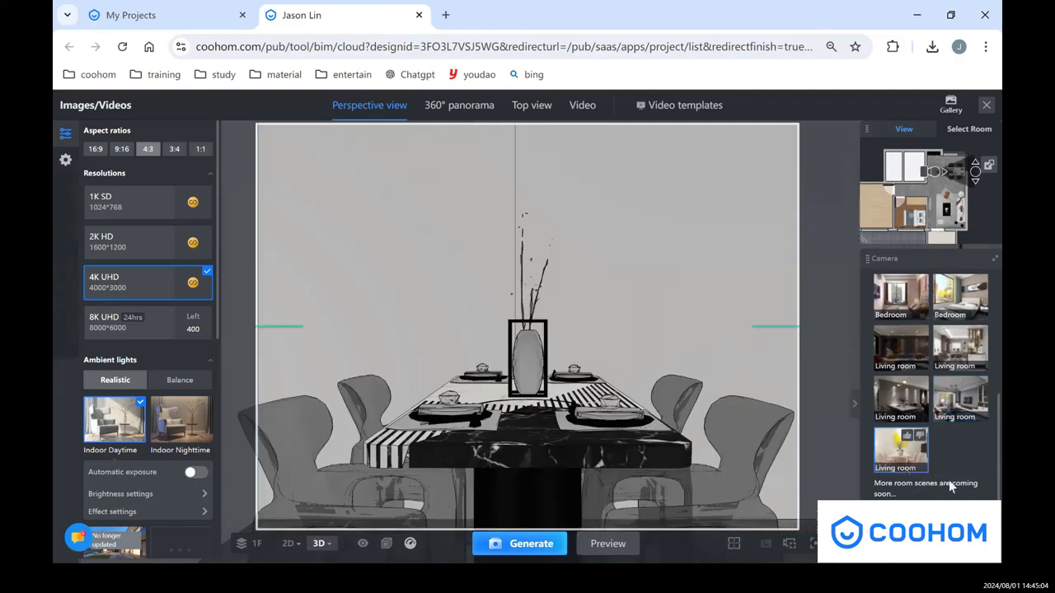
pyautogui.click(958, 401)
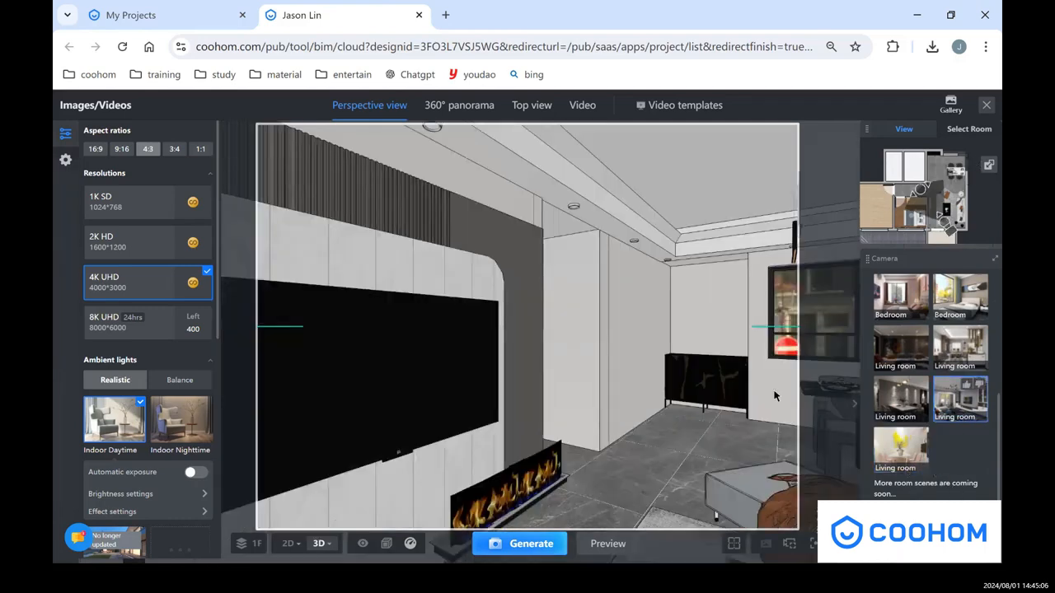
# Apply the second living room smart angle, looking toward the dining area and window, and move the camera slightly back
pyautogui.click(949, 360)
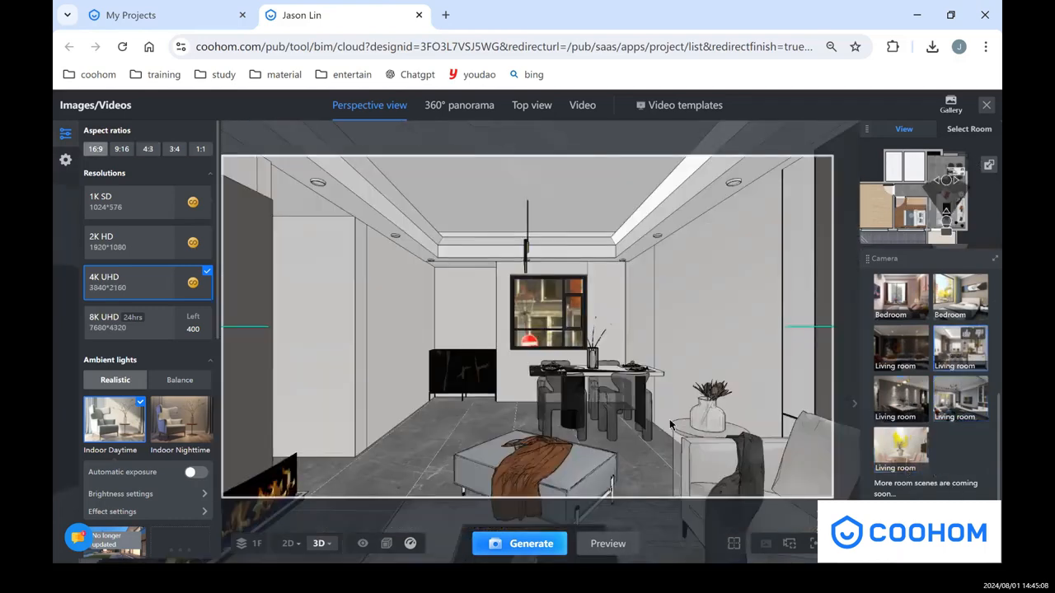
pyautogui.scroll(-2, 670, 425)
pyautogui.scroll(2, 670, 425)
pyautogui.scroll(-3, 670, 426)
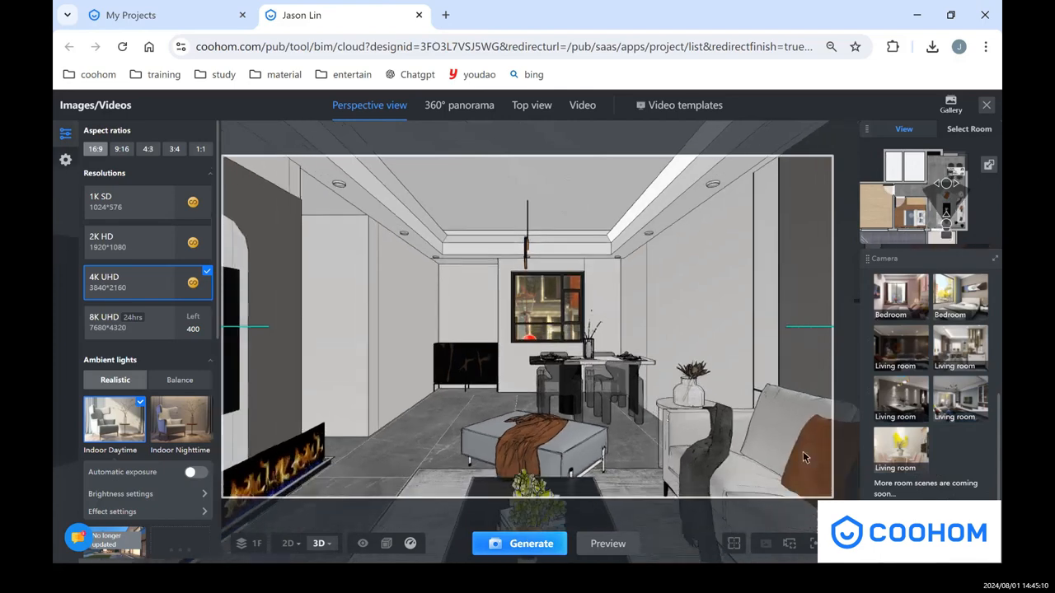
pyautogui.scroll(-1, 931, 379)
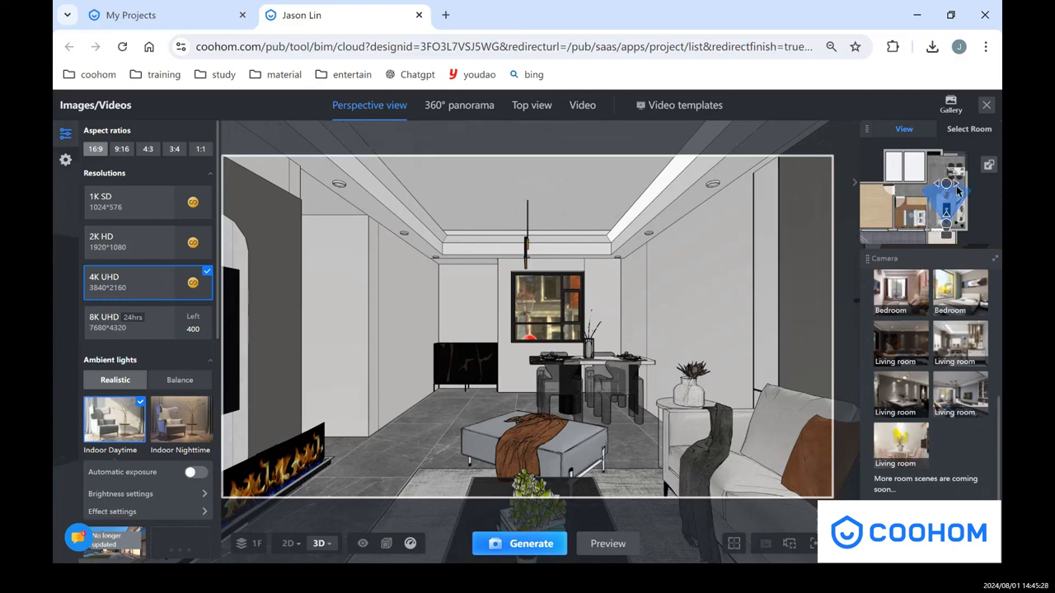
# Move the camera in the plan view onto the small balcony outside the living room, looking in toward the dining area
pyautogui.scroll(-3, 960, 198)
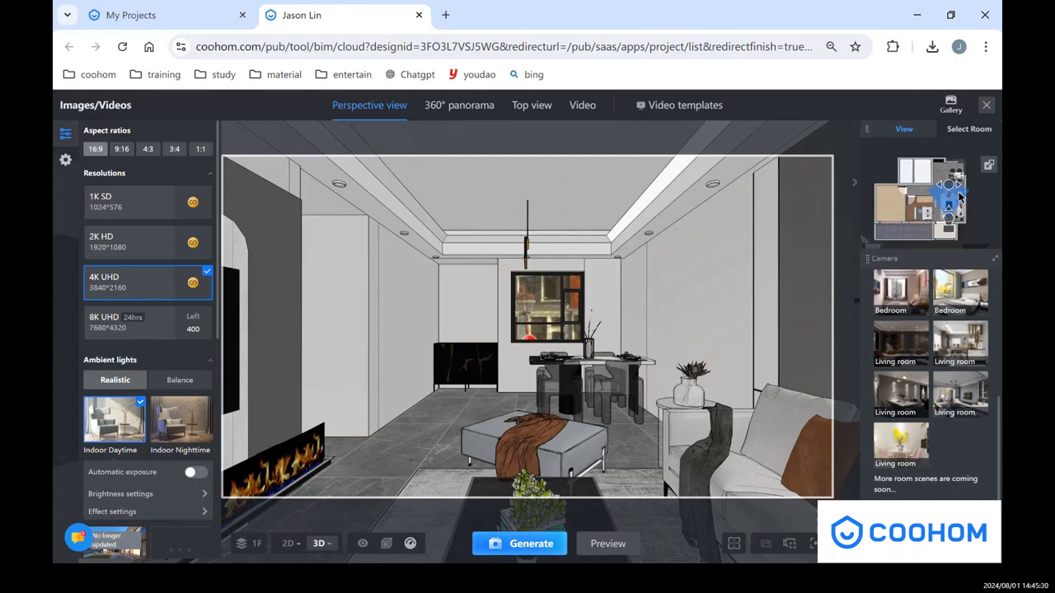
pyautogui.scroll(2, 958, 213)
pyautogui.moveTo(950, 233)
pyautogui.mouseDown()
pyautogui.moveTo(937, 235)
pyautogui.moveTo(941, 225)
pyautogui.mouseUp()
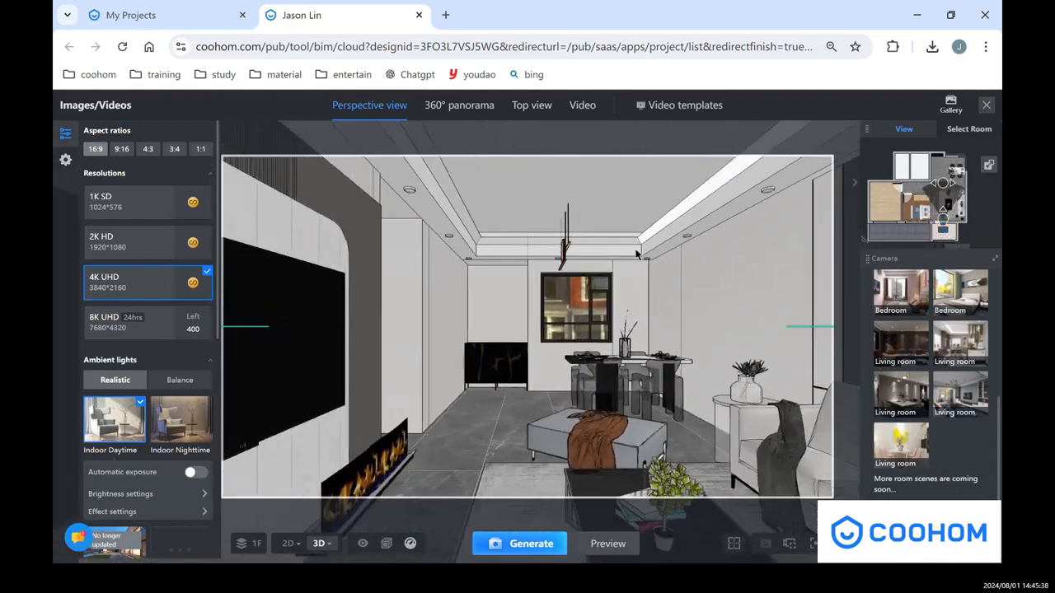
pyautogui.press('1')
pyautogui.scroll(-5, 607, 270)
pyautogui.scroll(4, 593, 375)
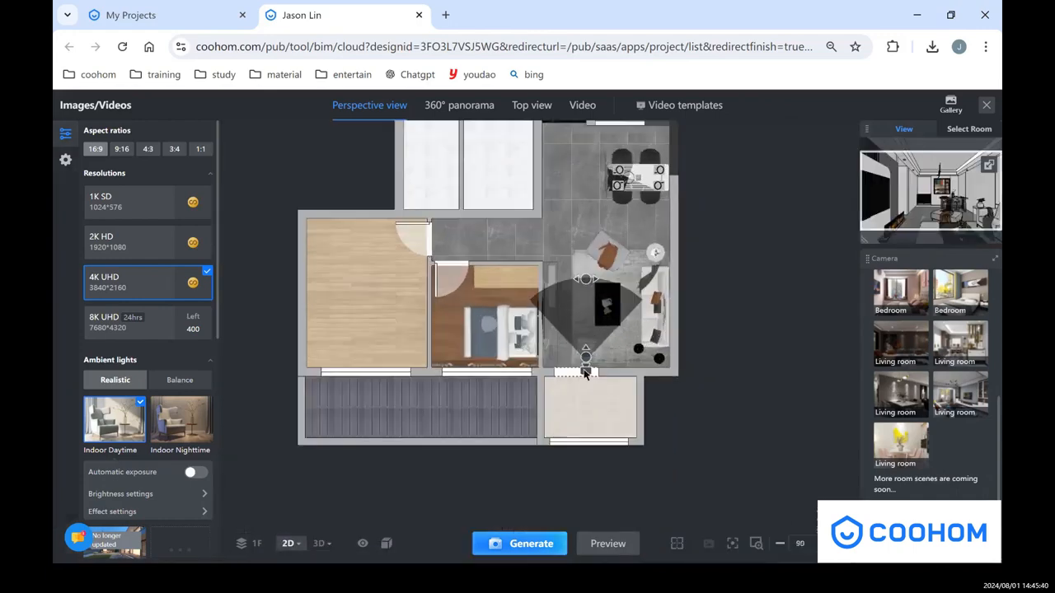
pyautogui.moveTo(593, 393); pyautogui.dragTo(604, 418)
pyautogui.scroll(1, 602, 419)
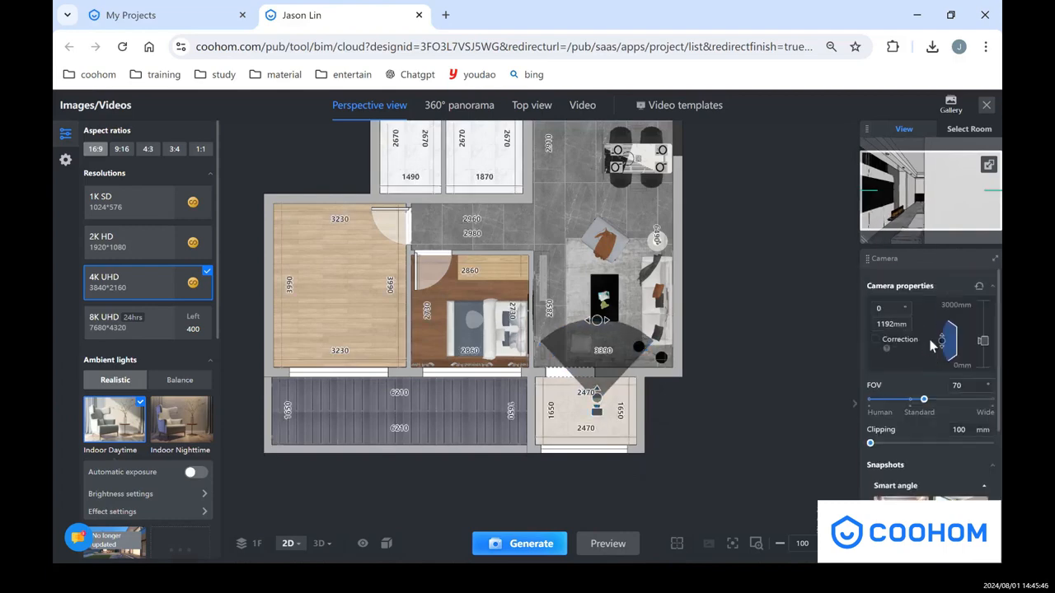
# Set the camera's clipping distance to 905 mm and save this camera angle
pyautogui.scroll(3, 933, 354)
pyautogui.moveTo(871, 445); pyautogui.dragTo(880, 443)
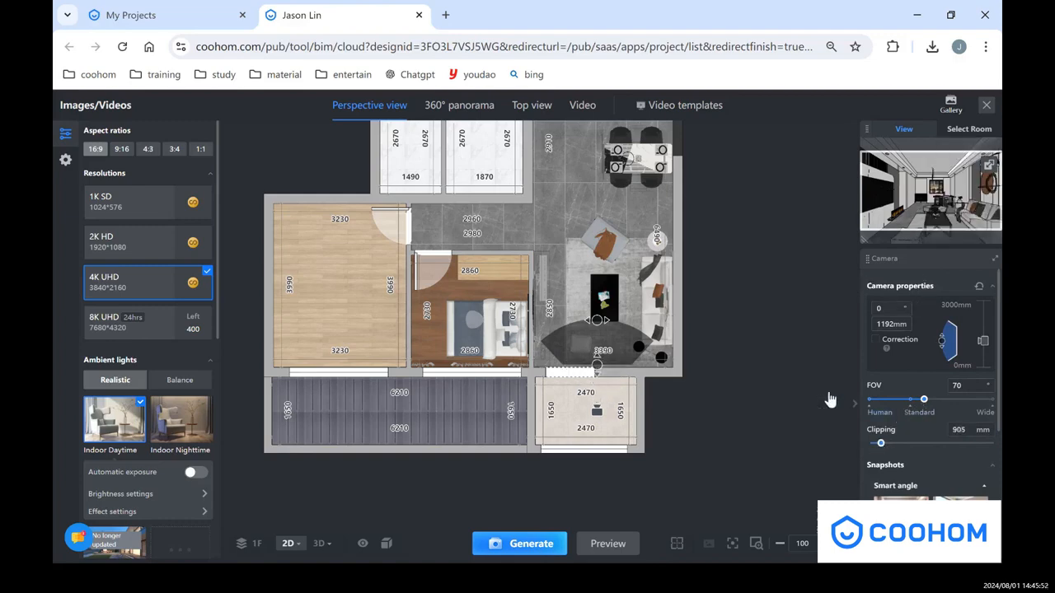
pyautogui.scroll(-5, 959, 445)
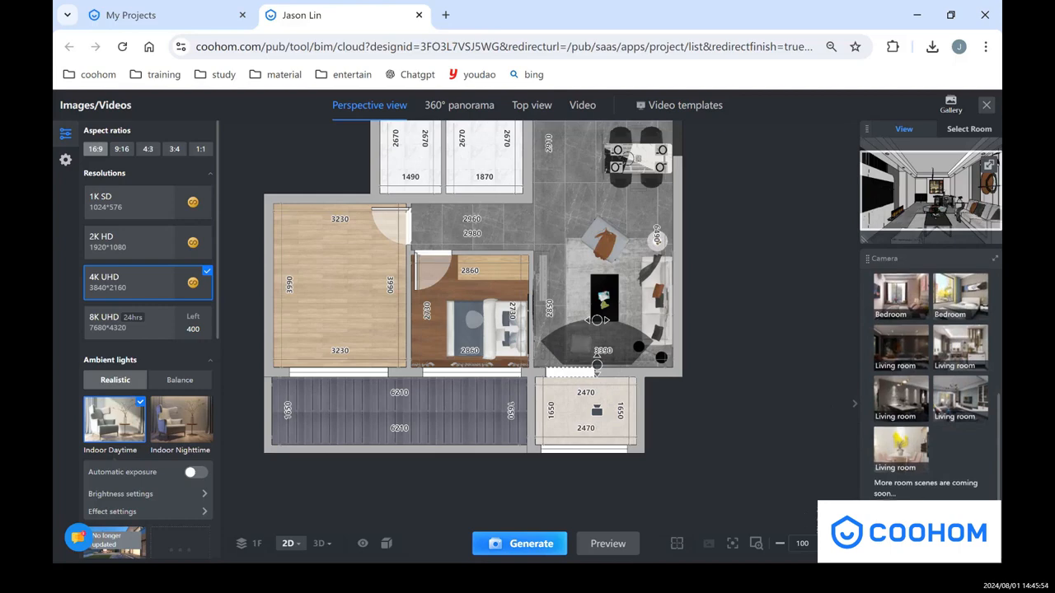
pyautogui.scroll(-2, 949, 484)
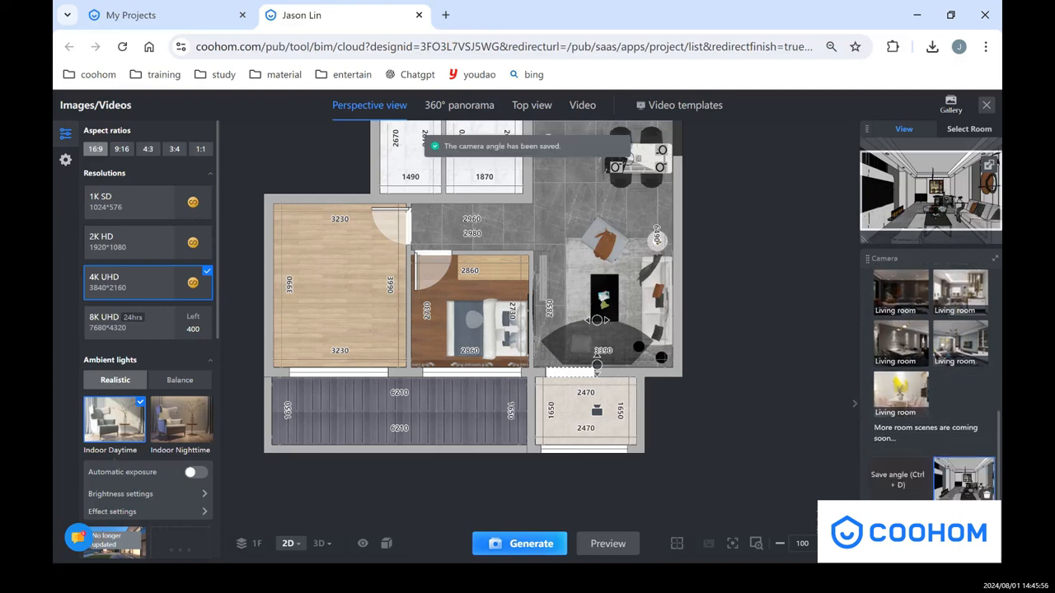
# Switch to the 3D view and apply the saved camera angle from the snapshots
pyautogui.click(959, 486)
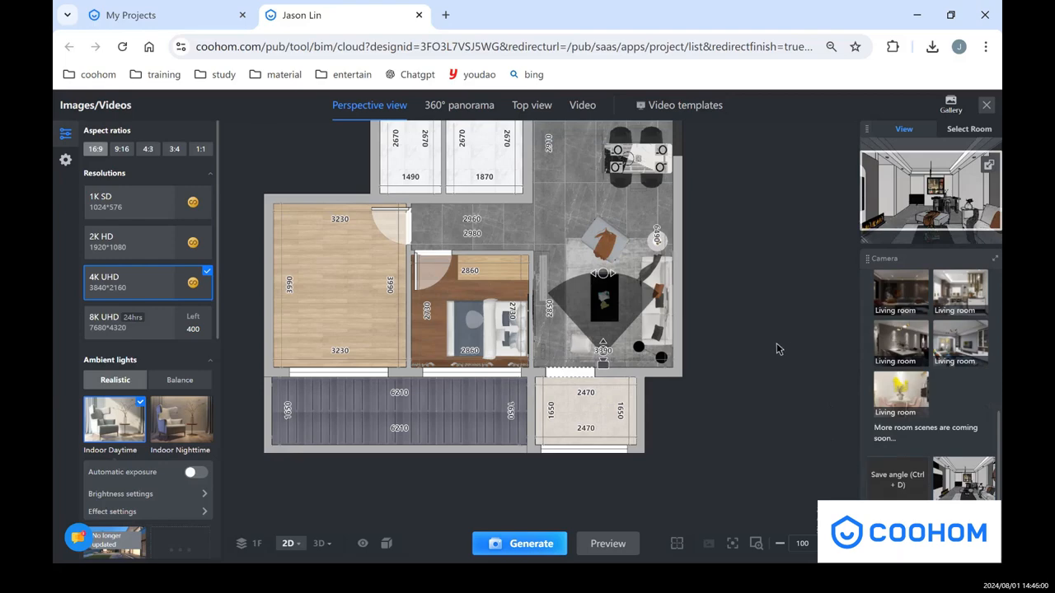
pyautogui.press('3')
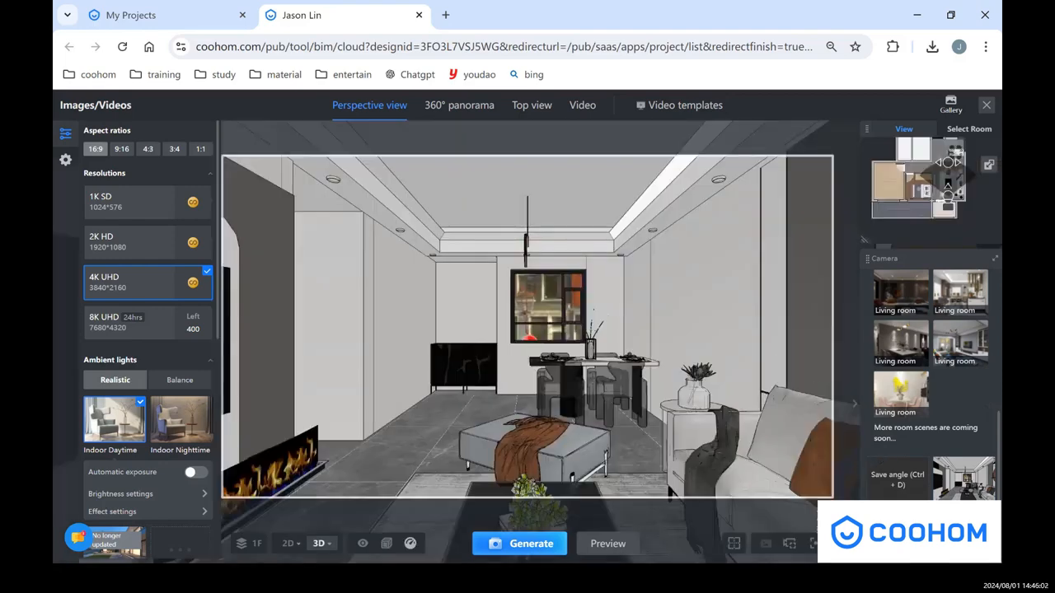
pyautogui.click(944, 495)
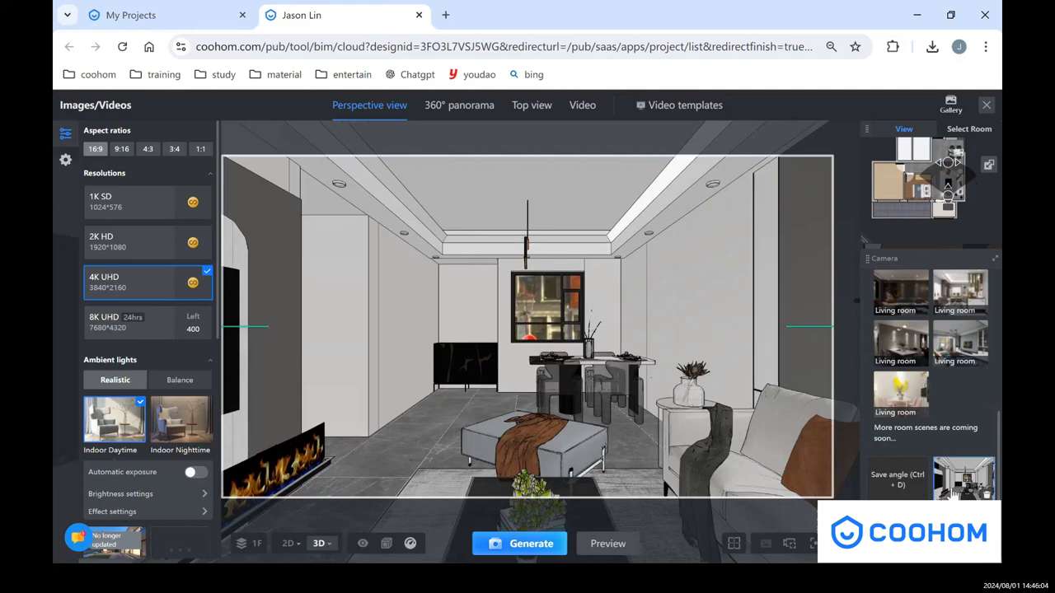
pyautogui.click(949, 492)
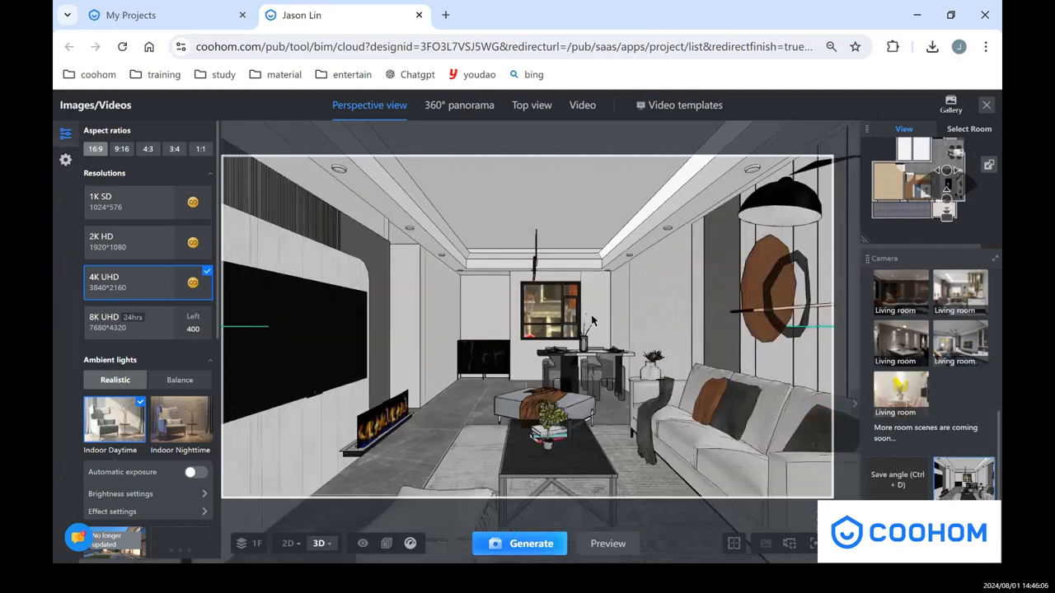
# Generate the 4K UHD living room image with the standard Render option and look it up in the gallery
pyautogui.click(536, 551)
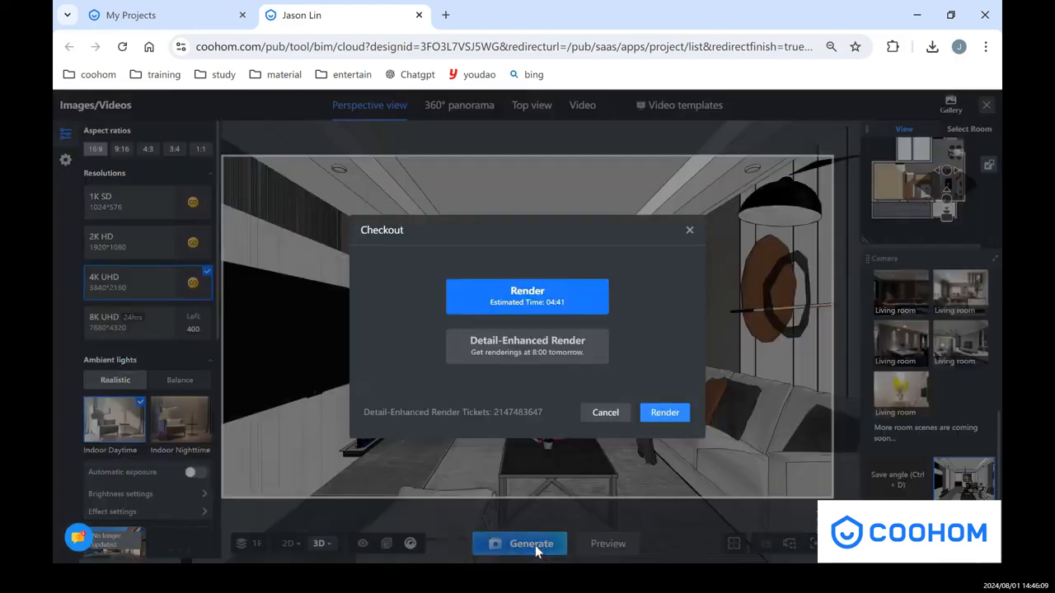
pyautogui.click(664, 413)
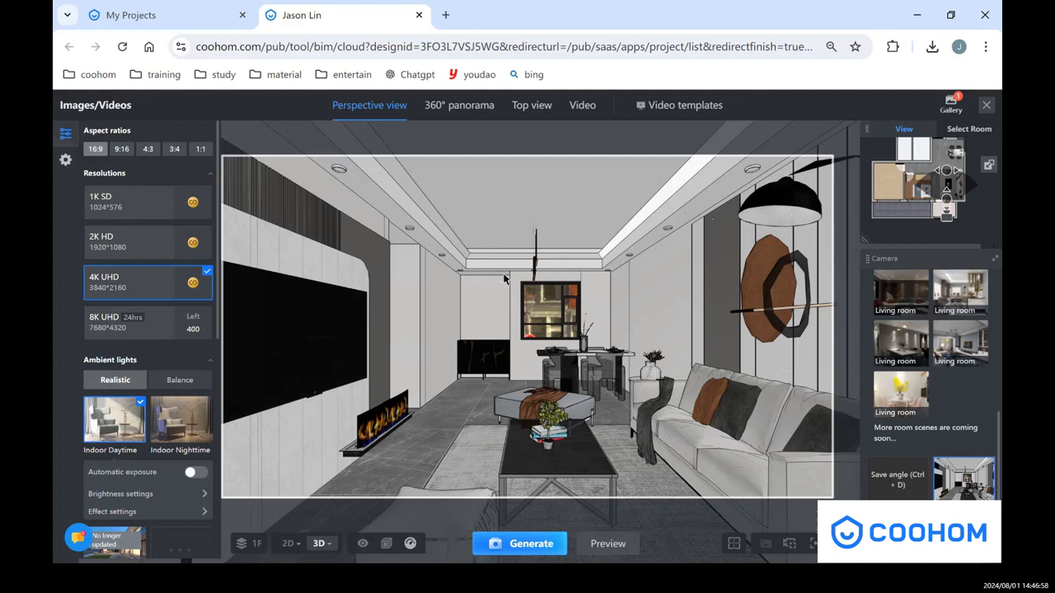
pyautogui.click(951, 109)
pyautogui.moveTo(284, 206)
# Switch to 360° panorama mode and examine its resolution, ambient light, environment and camera settings
pyautogui.click(474, 114)
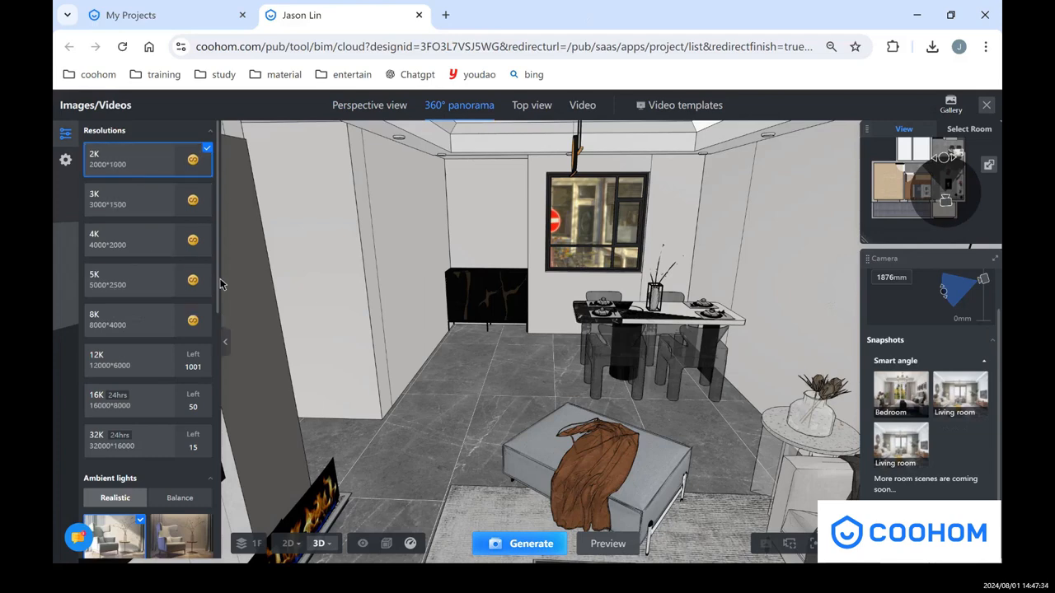
pyautogui.scroll(-3, 148, 347)
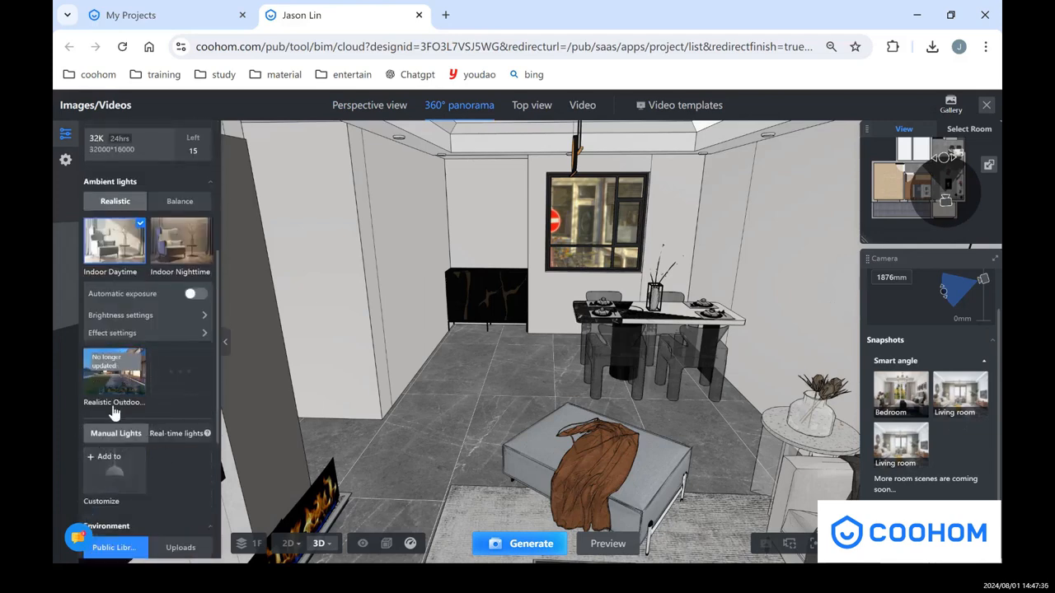
pyautogui.scroll(-1, 152, 368)
pyautogui.scroll(-1, 153, 396)
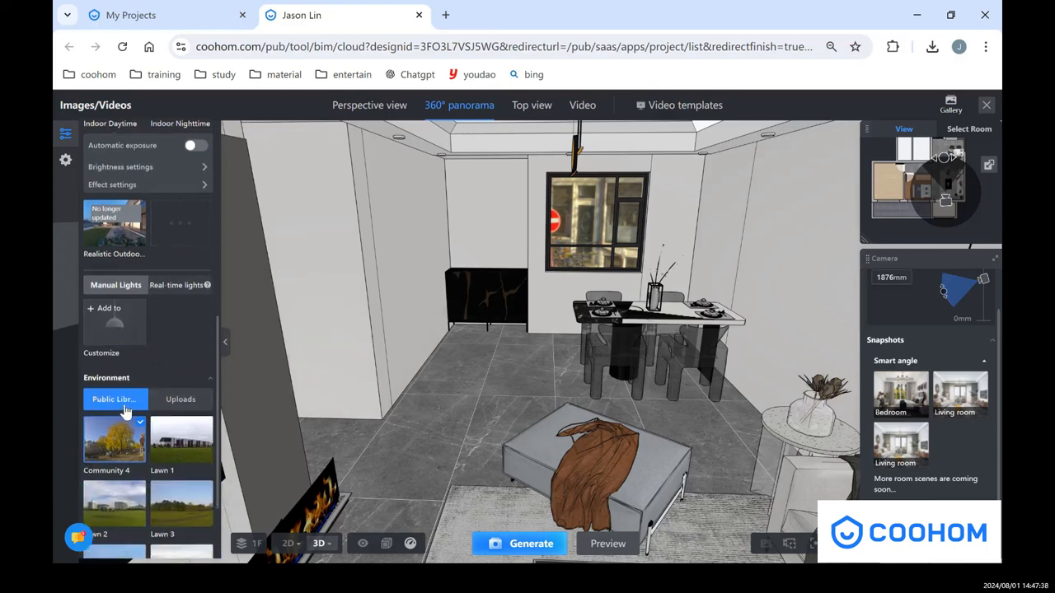
pyautogui.scroll(1, 940, 323)
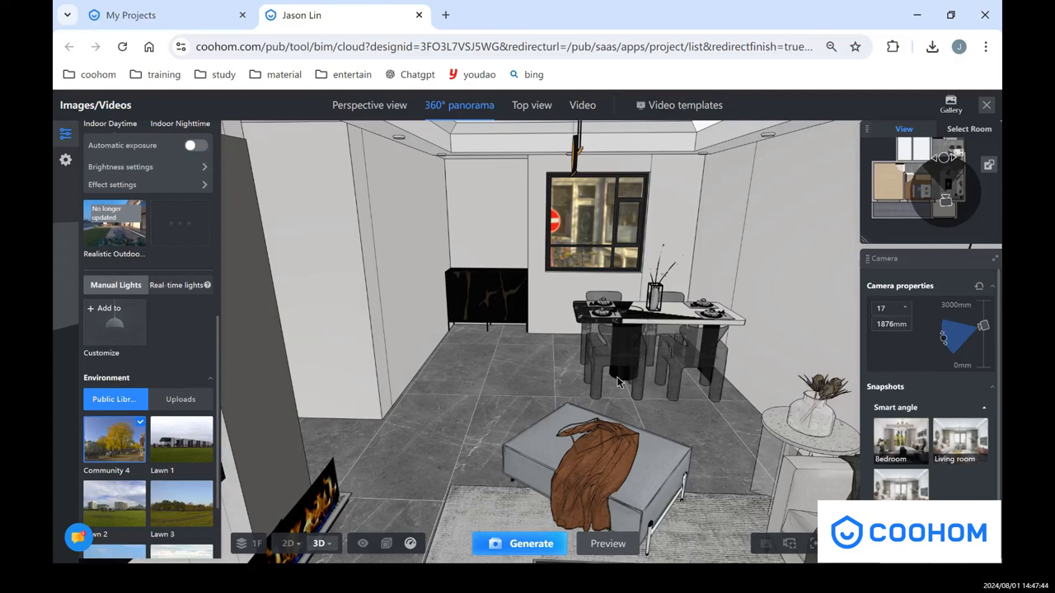
# Place the panorama camera between the living and dining areas in the plan view and turn it toward the dining table
pyautogui.press('1')
pyautogui.scroll(-3, 597, 361)
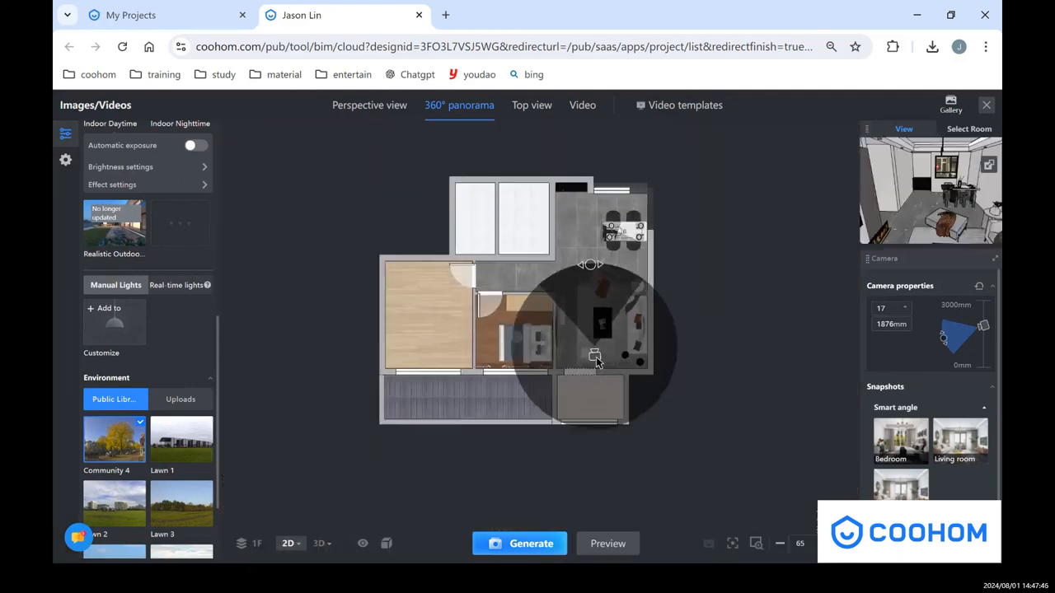
pyautogui.scroll(2, 598, 361)
pyautogui.moveTo(598, 359); pyautogui.dragTo(610, 265)
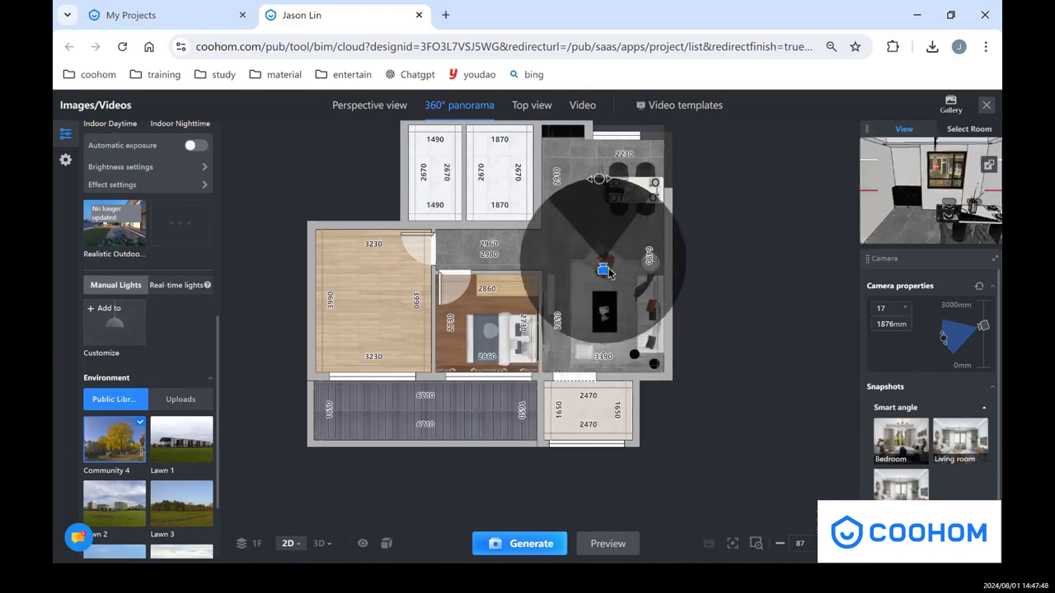
pyautogui.moveTo(598, 179); pyautogui.dragTo(620, 257)
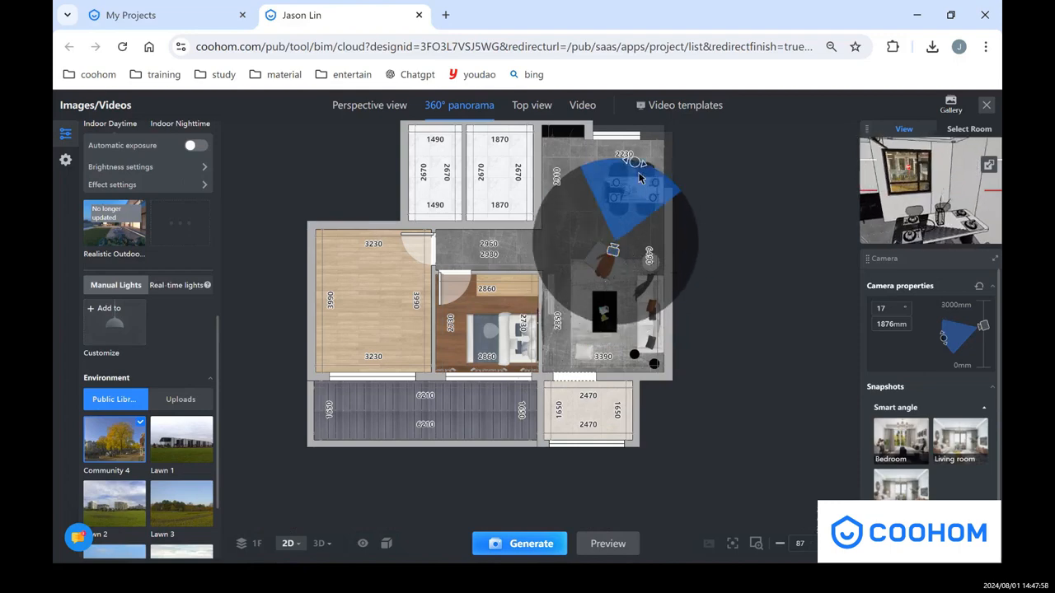
pyautogui.moveTo(611, 172); pyautogui.dragTo(613, 289)
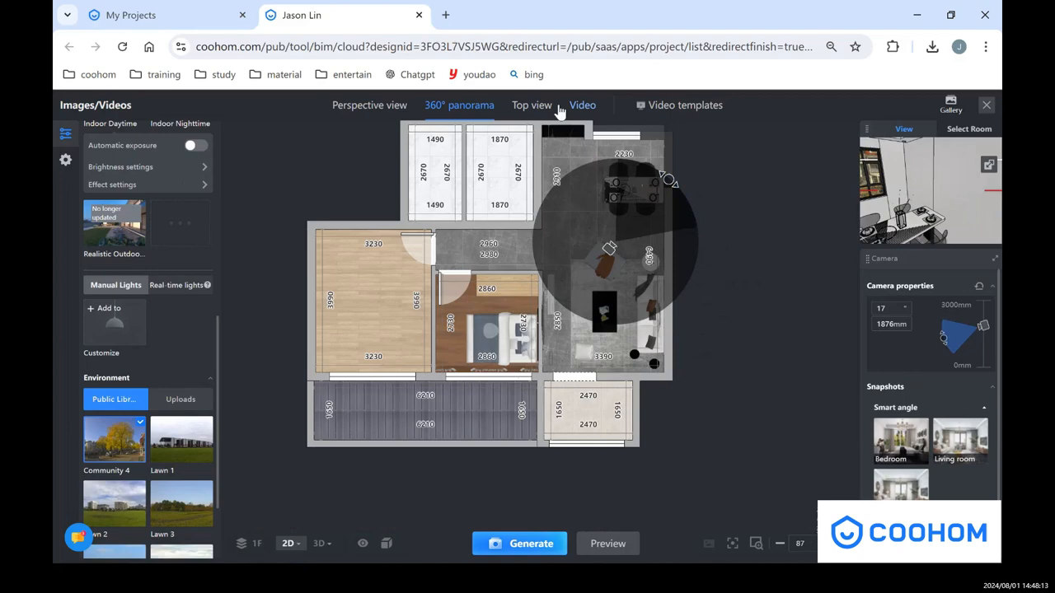
# Place the Top view camera on the balcony side of the apartment with an azimuth of 269
pyautogui.click(531, 106)
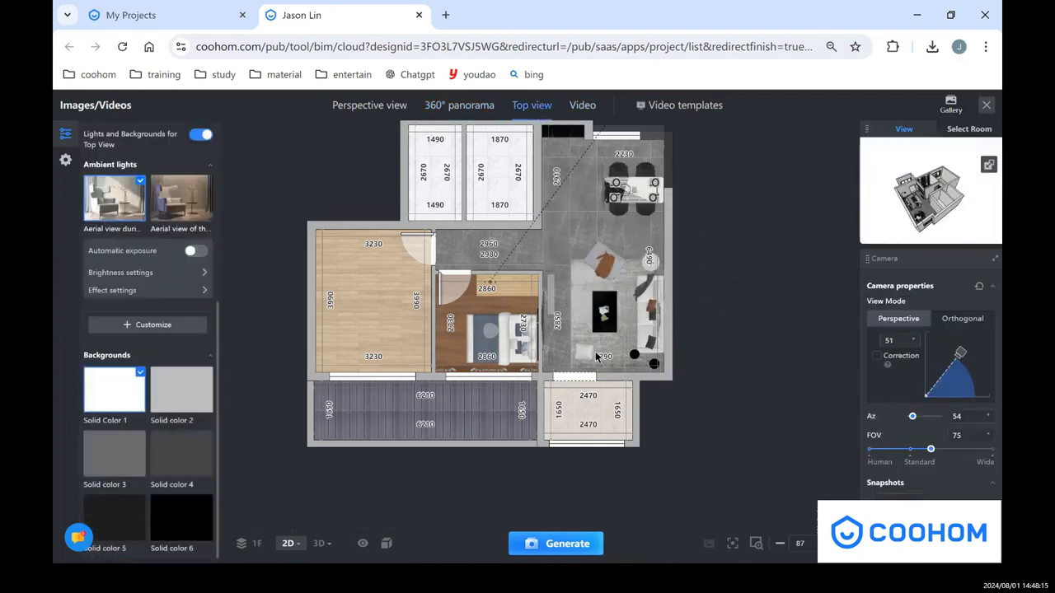
pyautogui.scroll(-2, 591, 377)
pyautogui.scroll(-2, 591, 377)
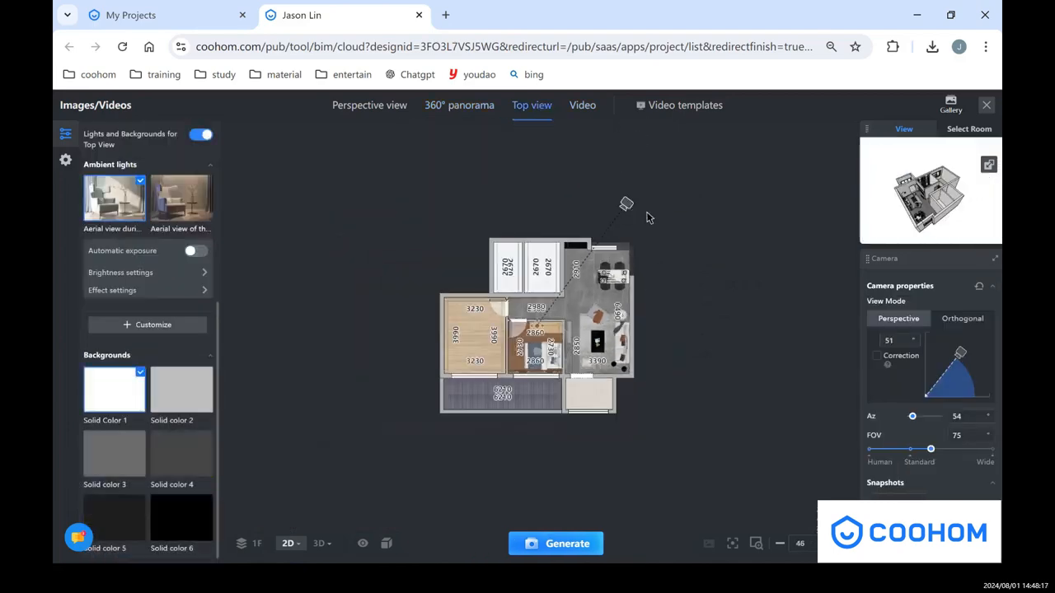
pyautogui.moveTo(636, 211); pyautogui.dragTo(597, 486)
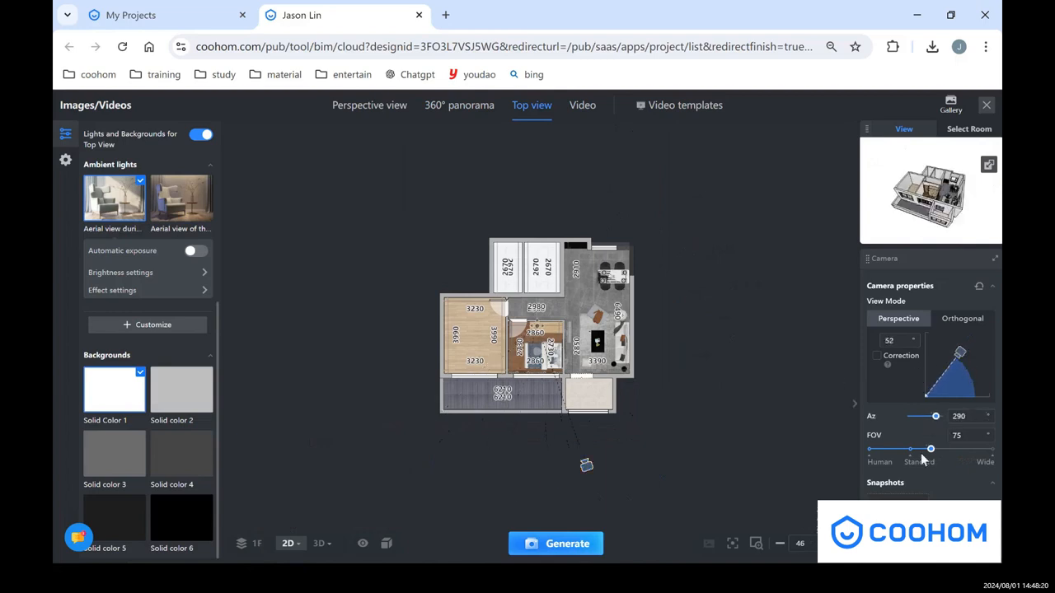
pyautogui.moveTo(935, 417)
pyautogui.mouseDown()
pyautogui.moveTo(926, 417)
pyautogui.moveTo(934, 418)
pyautogui.mouseUp()
pyautogui.scroll(-3, 588, 308)
pyautogui.scroll(4, 619, 346)
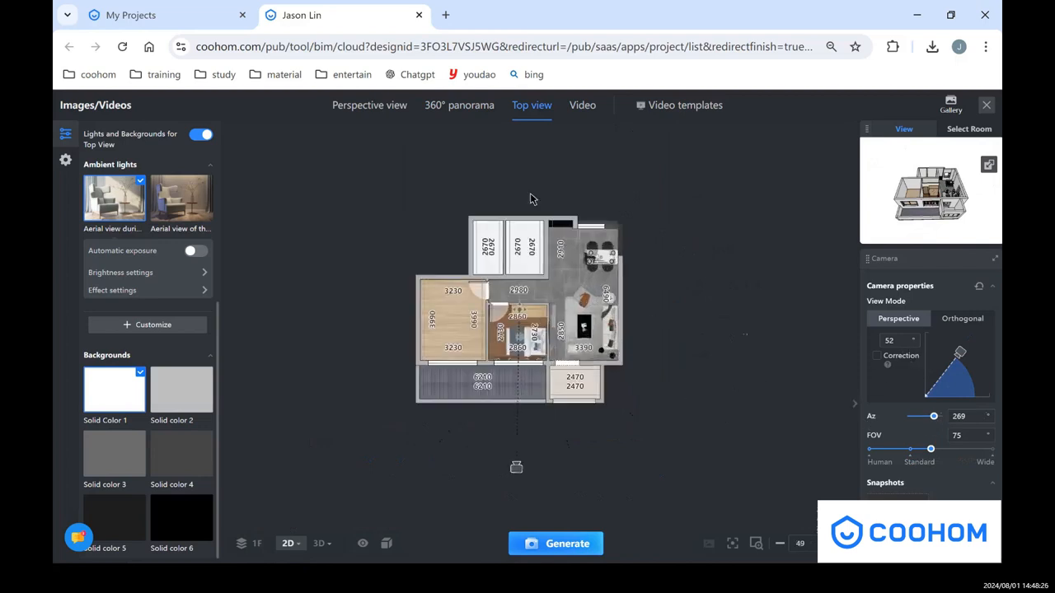
# Examine the finished living room render in the gallery's large view and return to the render settings
pyautogui.click(951, 104)
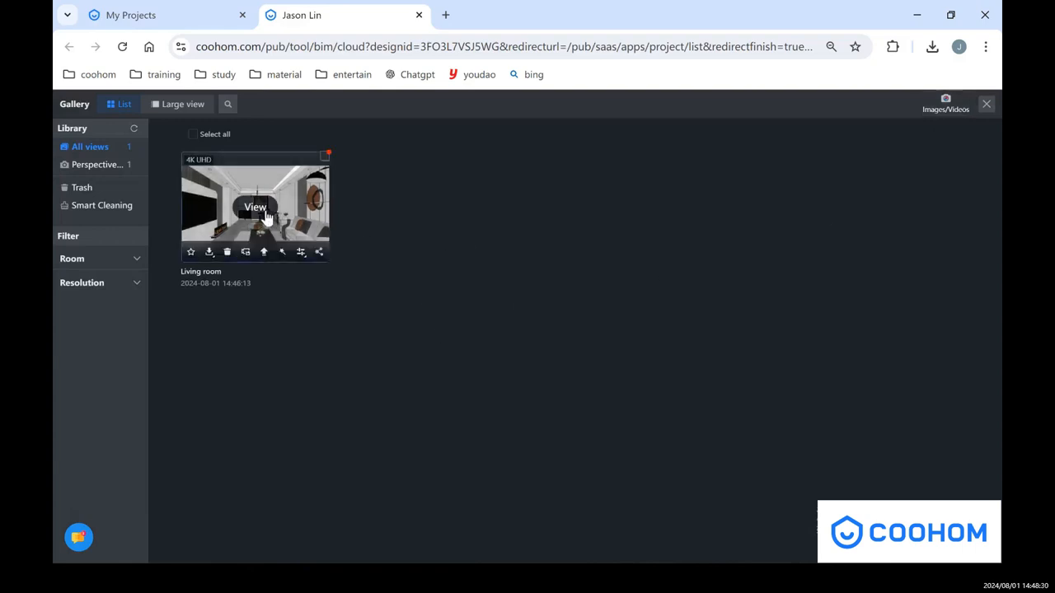
pyautogui.click(260, 214)
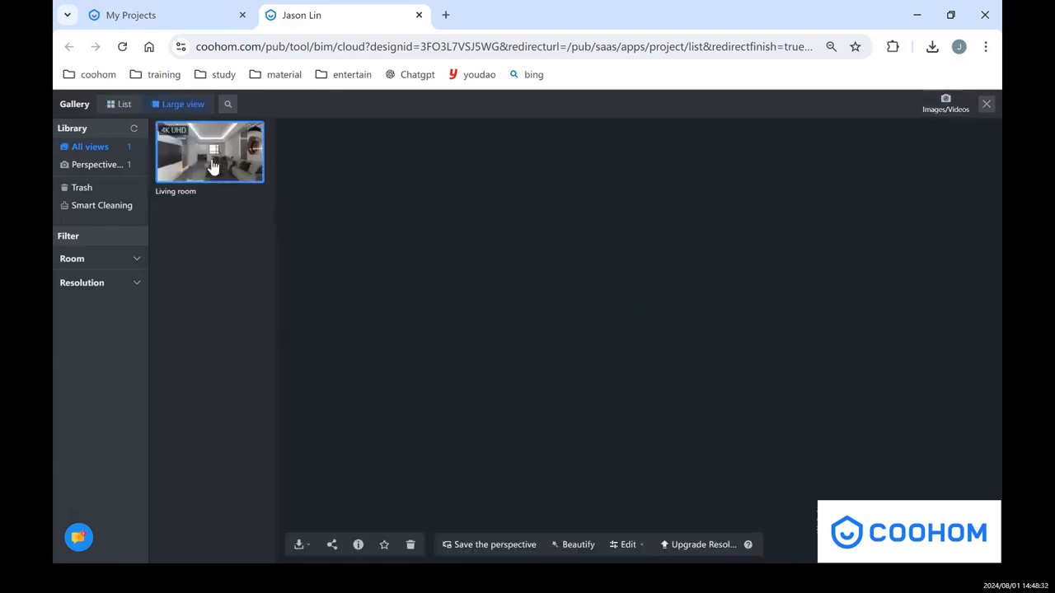
pyautogui.click(112, 169)
pyautogui.click(106, 148)
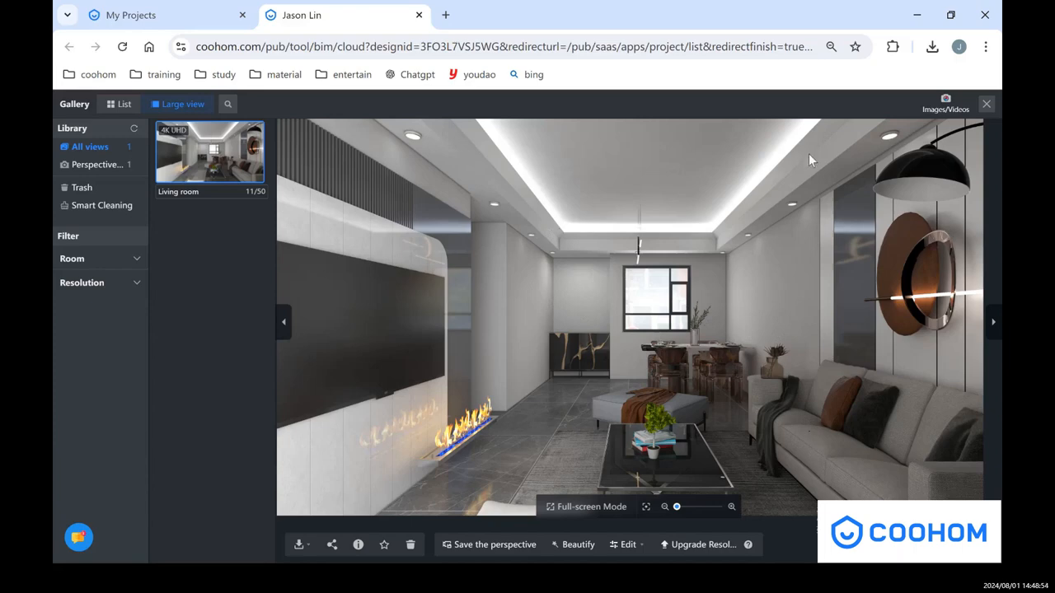
pyautogui.click(986, 104)
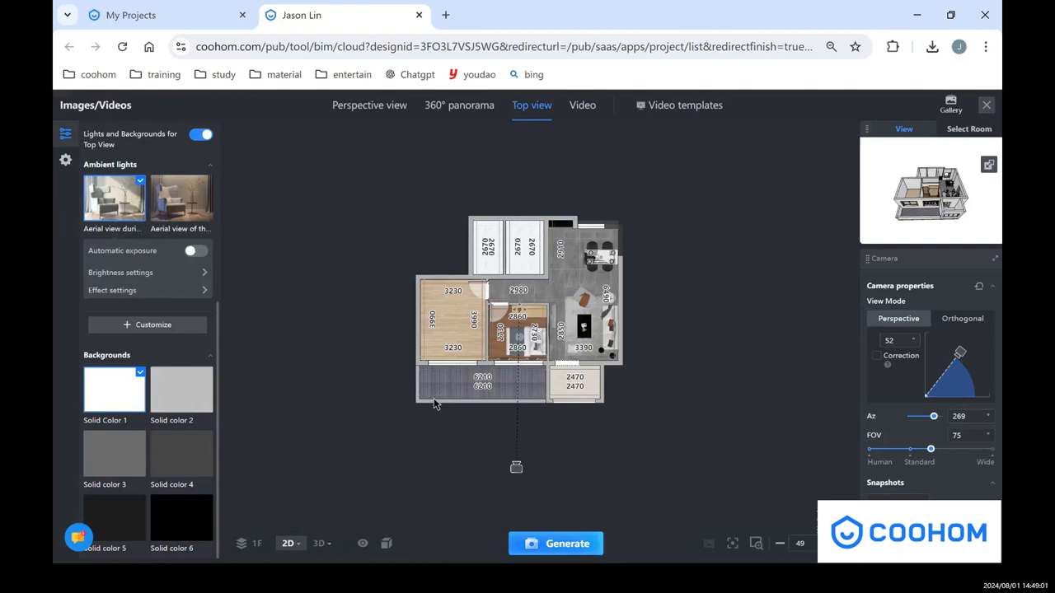
pyautogui.hotkey('alt', 'Tab')
pyautogui.press('super+Tab')
pyautogui.click(448, 196)
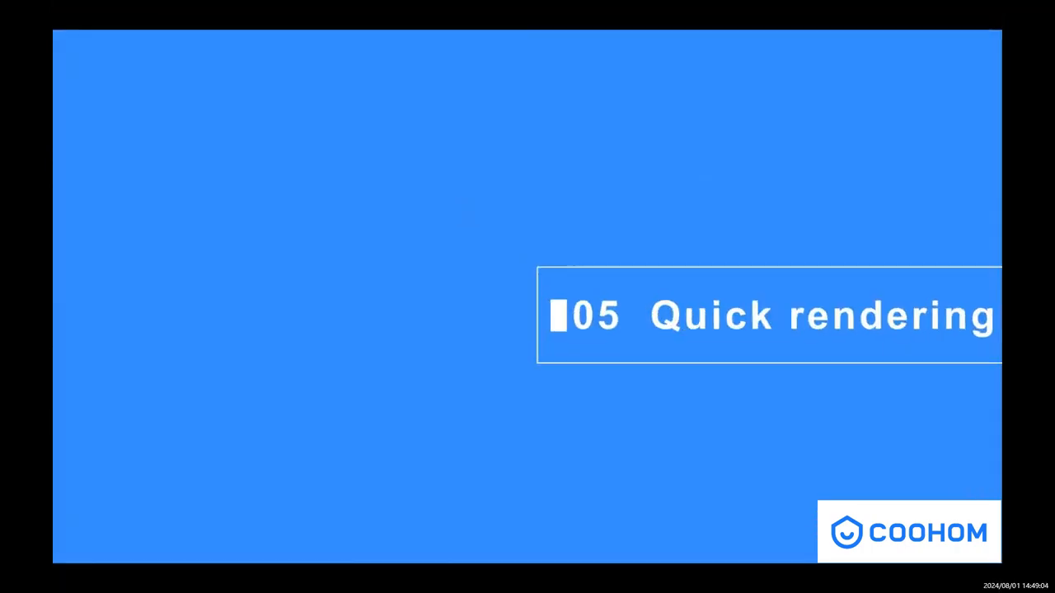
pyautogui.click(459, 207)
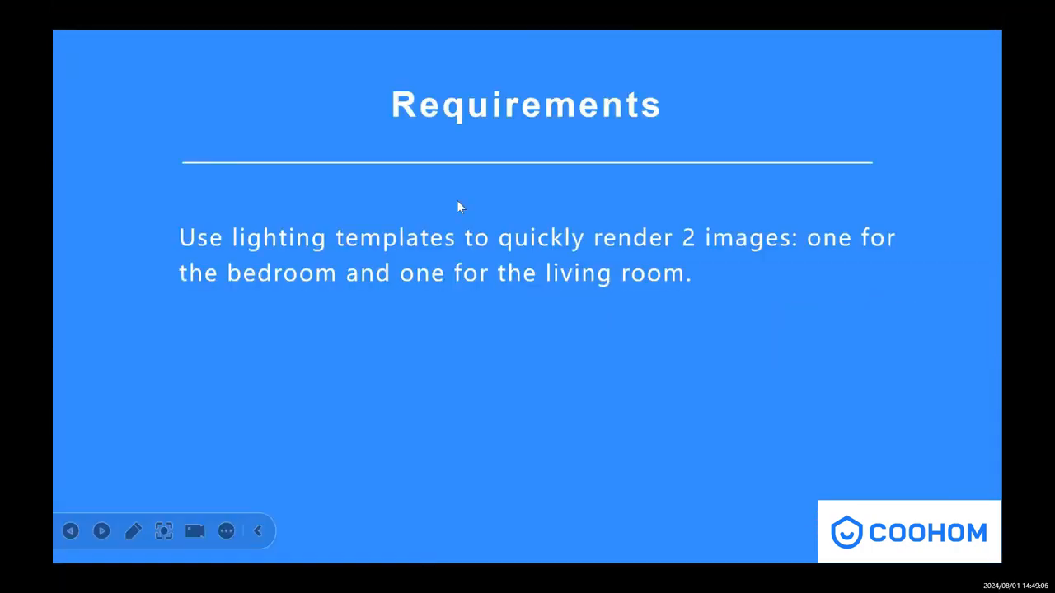